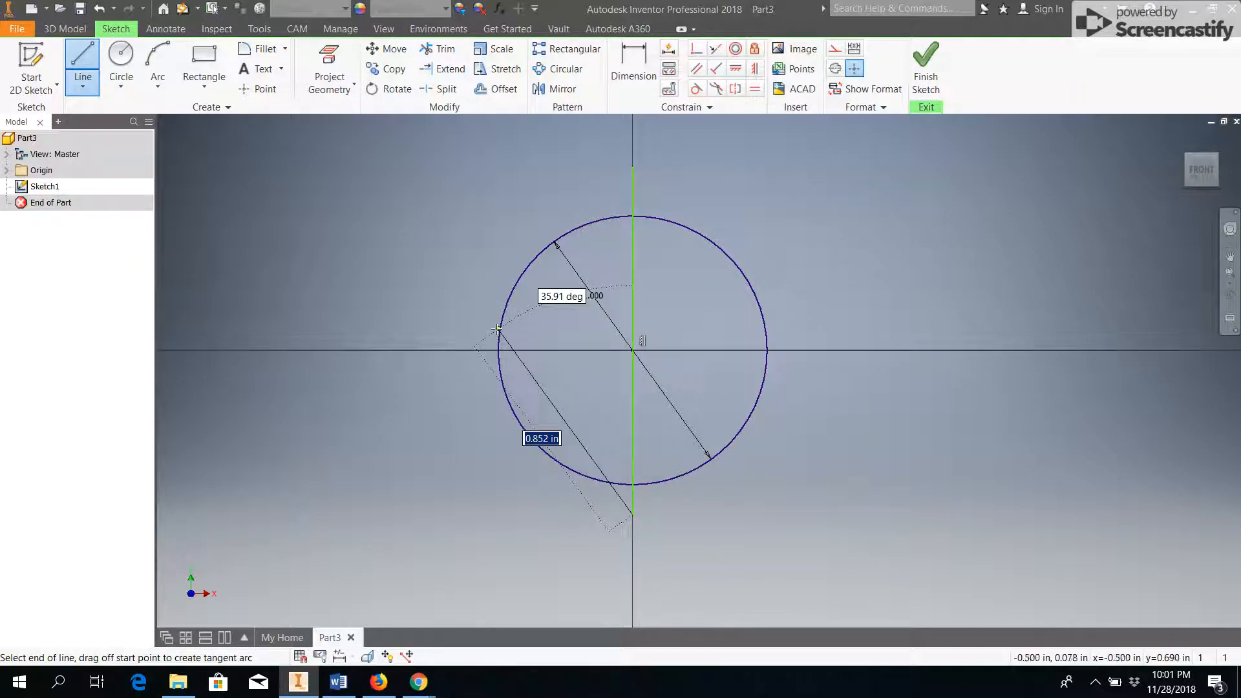
# Trim away the half of the circle left of the vertical line and finish the sketch.
pyautogui.press('Escape')
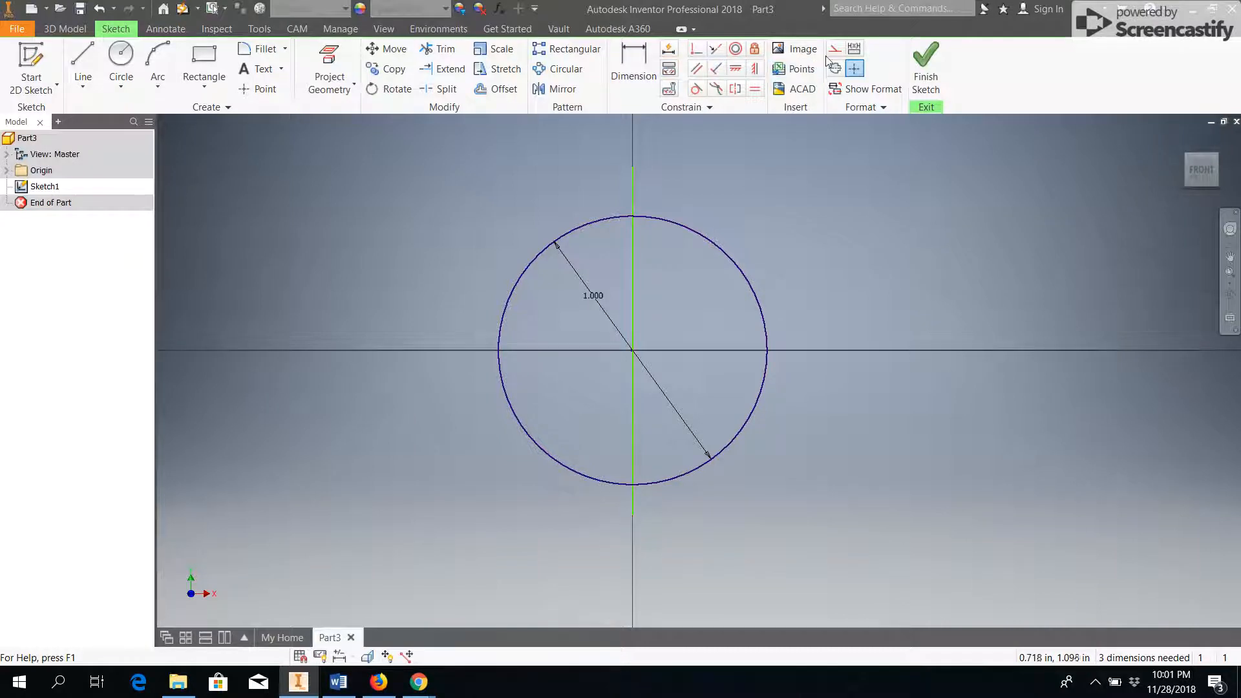
pyautogui.click(445, 49)
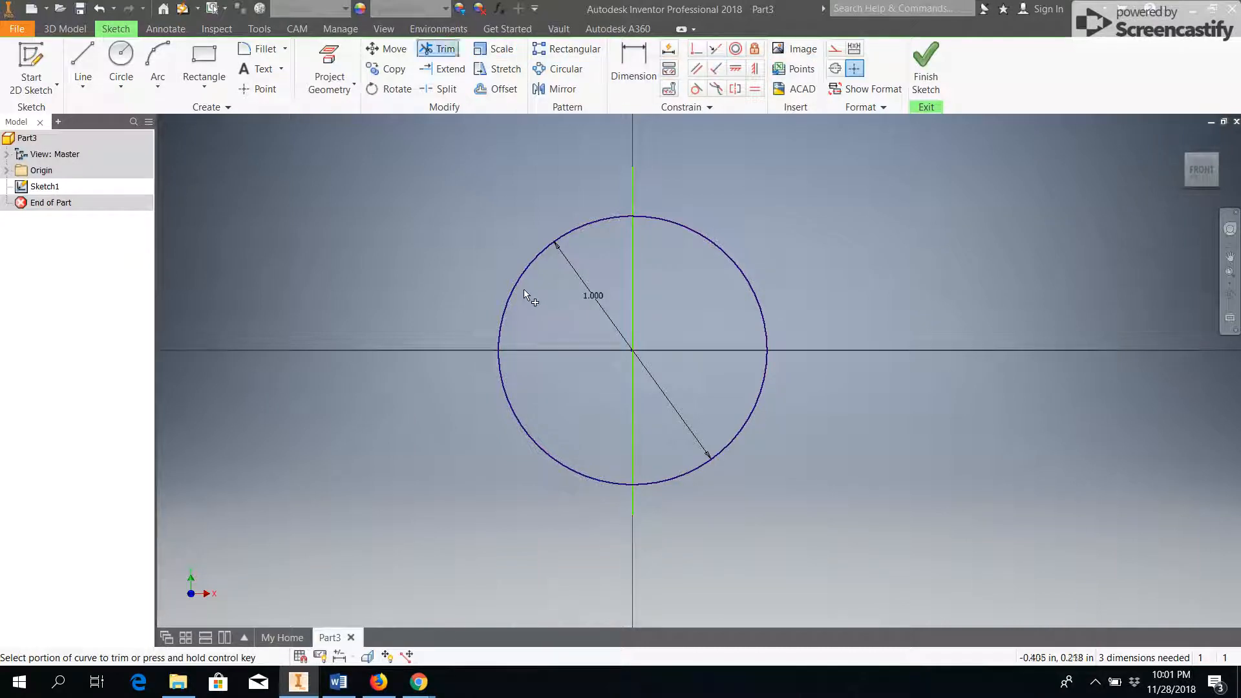
pyautogui.click(517, 283)
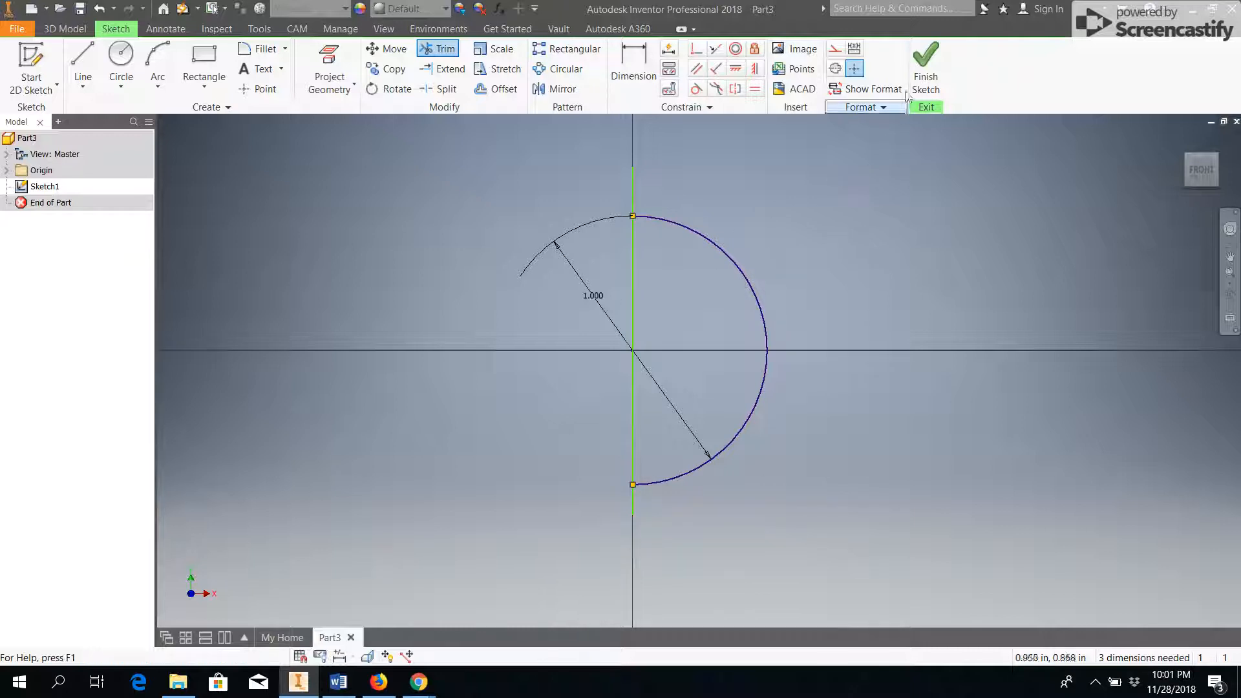
pyautogui.click(926, 64)
# Set up a Revolve of the half-circle profile about the vertical line through its center.
pyautogui.click(121, 65)
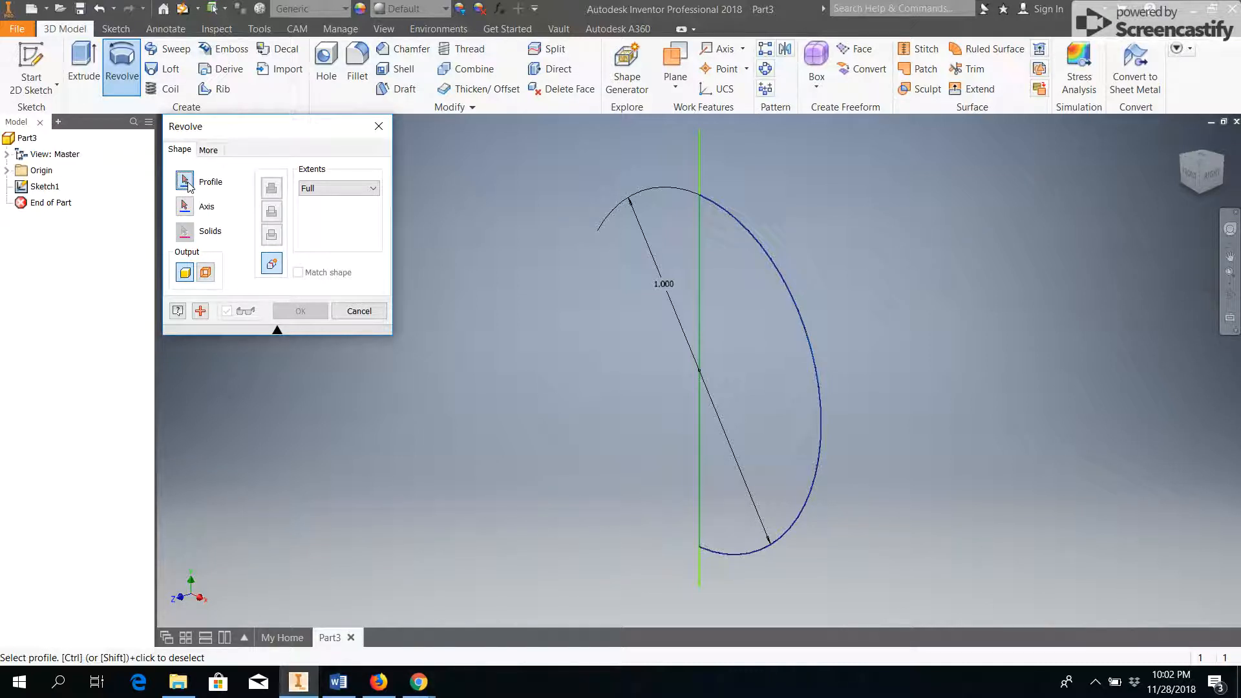
pyautogui.click(763, 338)
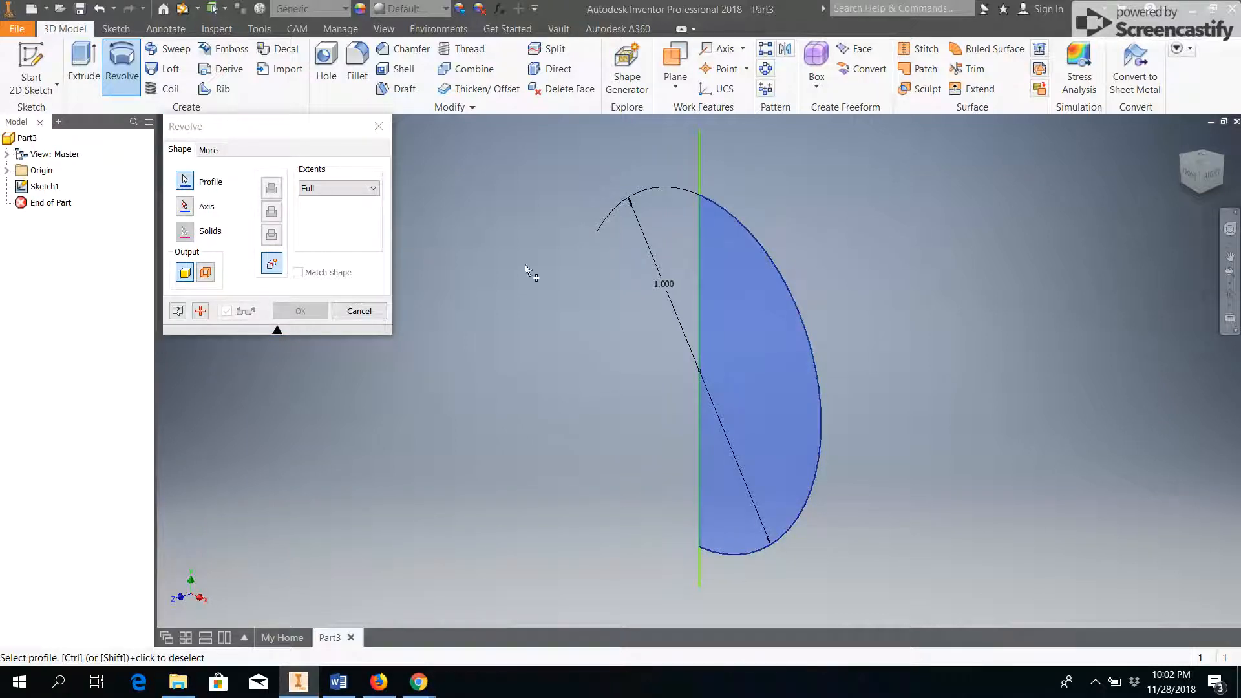
pyautogui.click(184, 207)
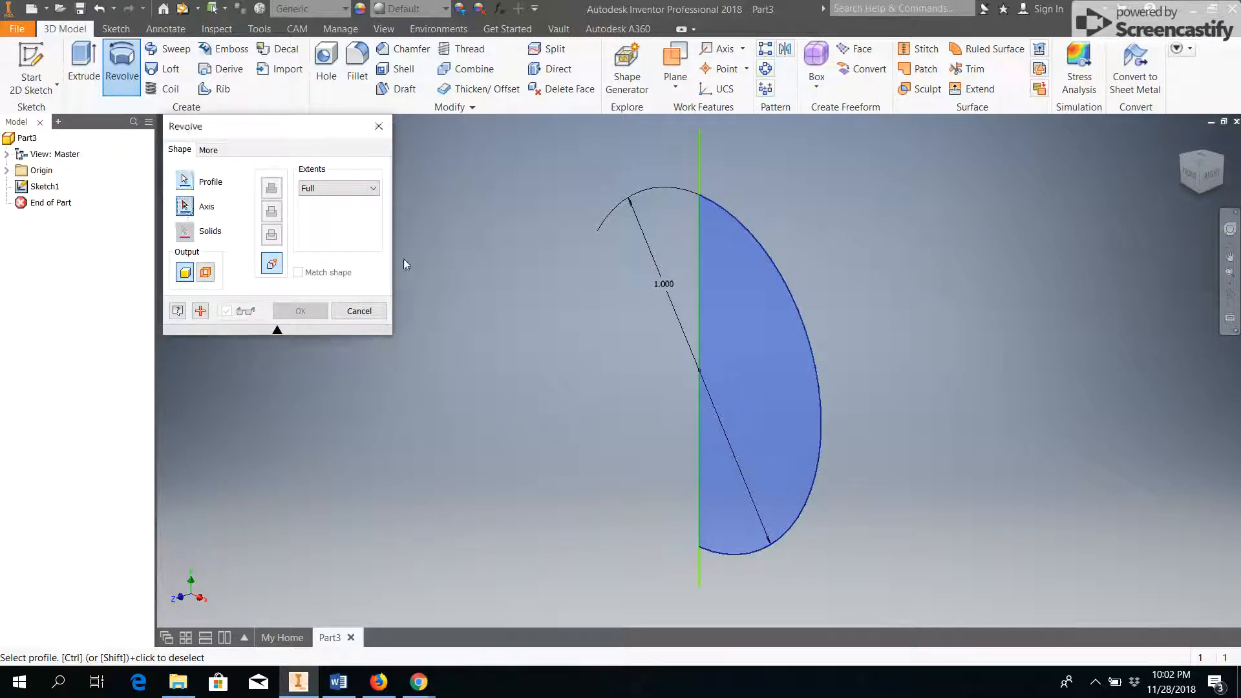
pyautogui.click(699, 323)
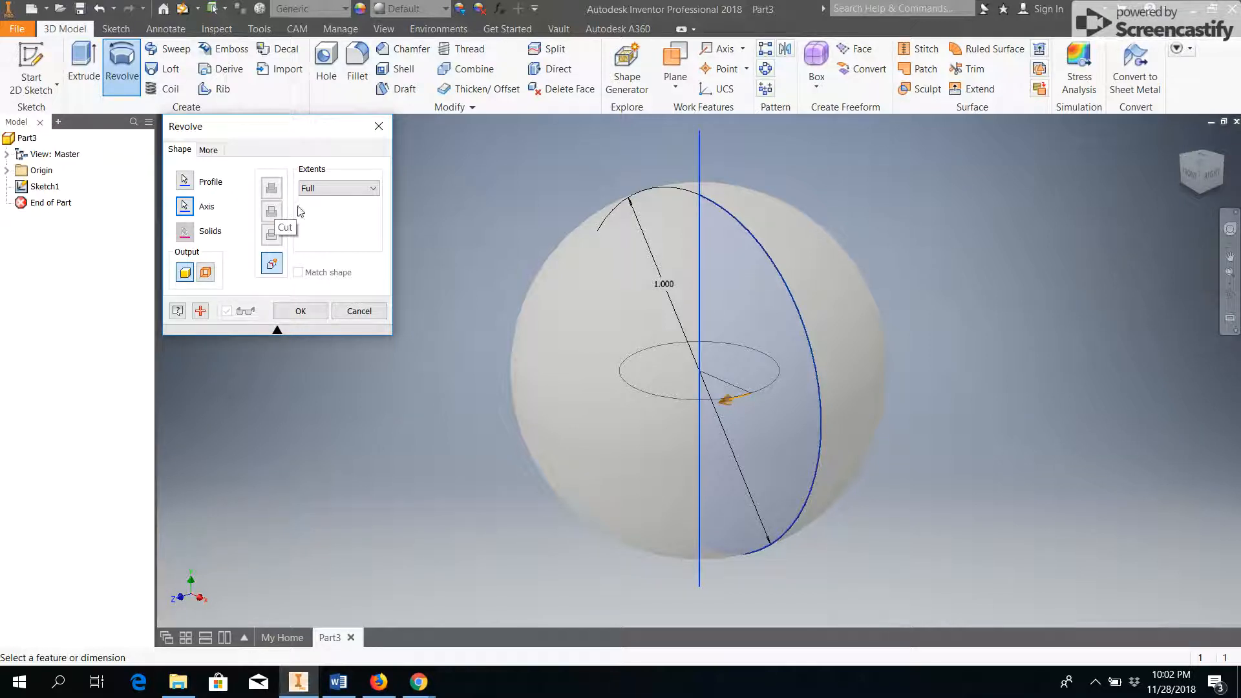
# Set the revolve extent to an angle of 270 degrees and create the partial sphere.
pyautogui.click(341, 190)
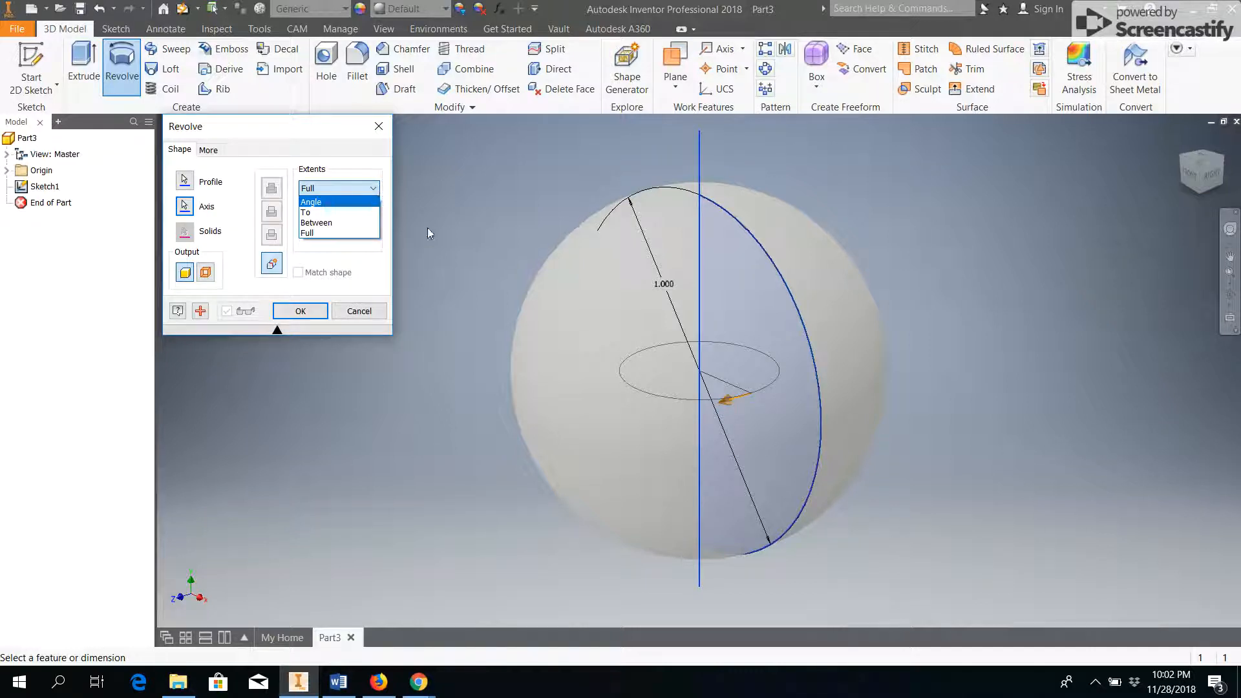
pyautogui.click(320, 203)
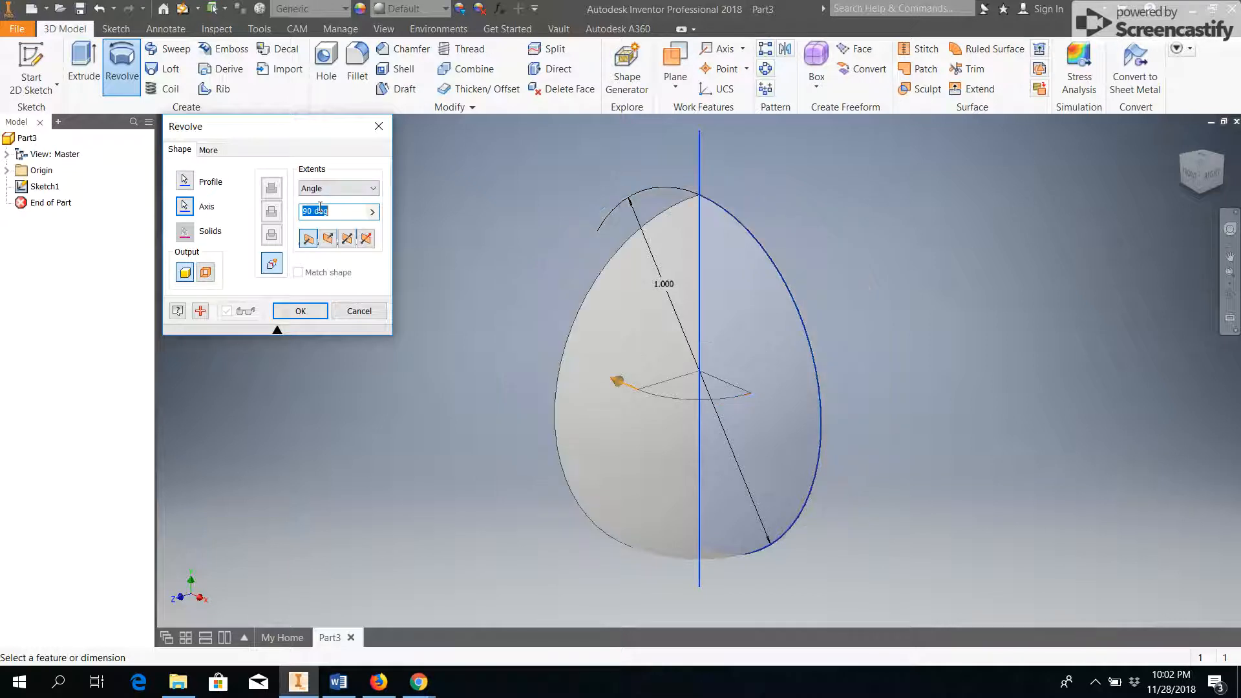
pyautogui.keyDown('shift'); pyautogui.moveTo(471, 270); pyautogui.dragTo(643, 338, button='middle'); pyautogui.keyUp('shift')
pyautogui.moveTo(344, 213); pyautogui.dragTo(287, 216)
pyautogui.write('270')
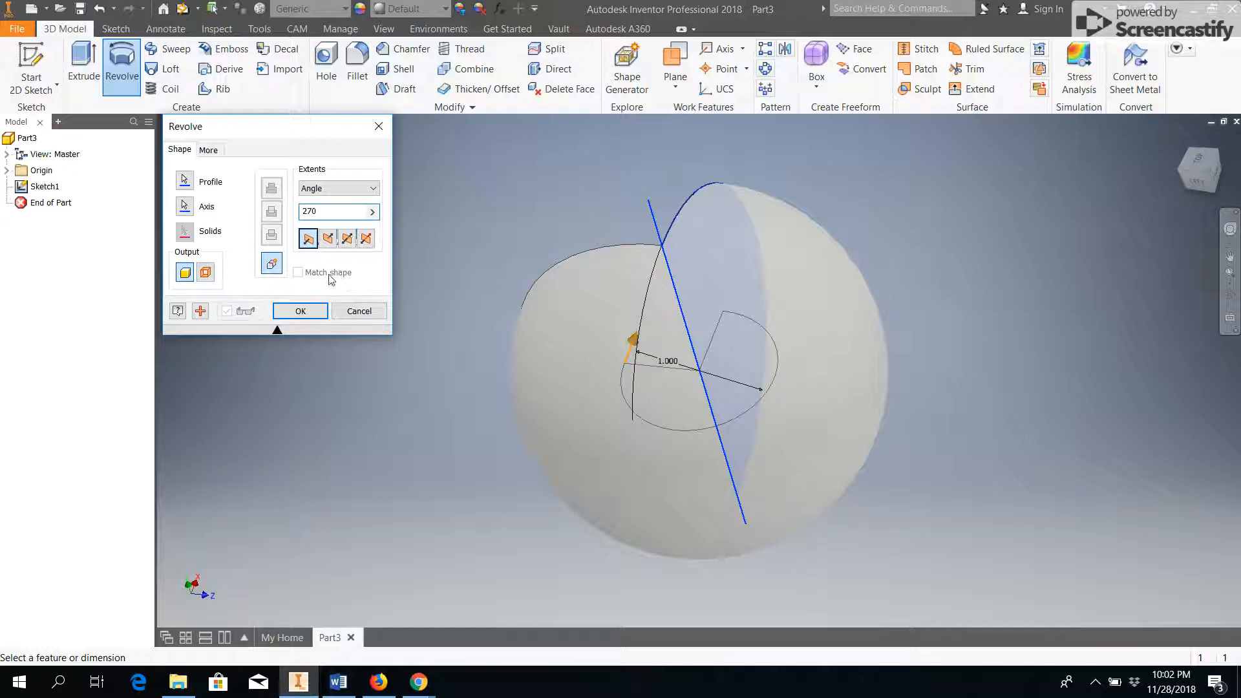
pyautogui.click(316, 311)
# Undo the revolve, the trim and the remaining sketch geometry back to an empty sketch.
pyautogui.keyDown('shift'); pyautogui.moveTo(461, 368); pyautogui.dragTo(497, 412, button='middle'); pyautogui.keyUp('shift')
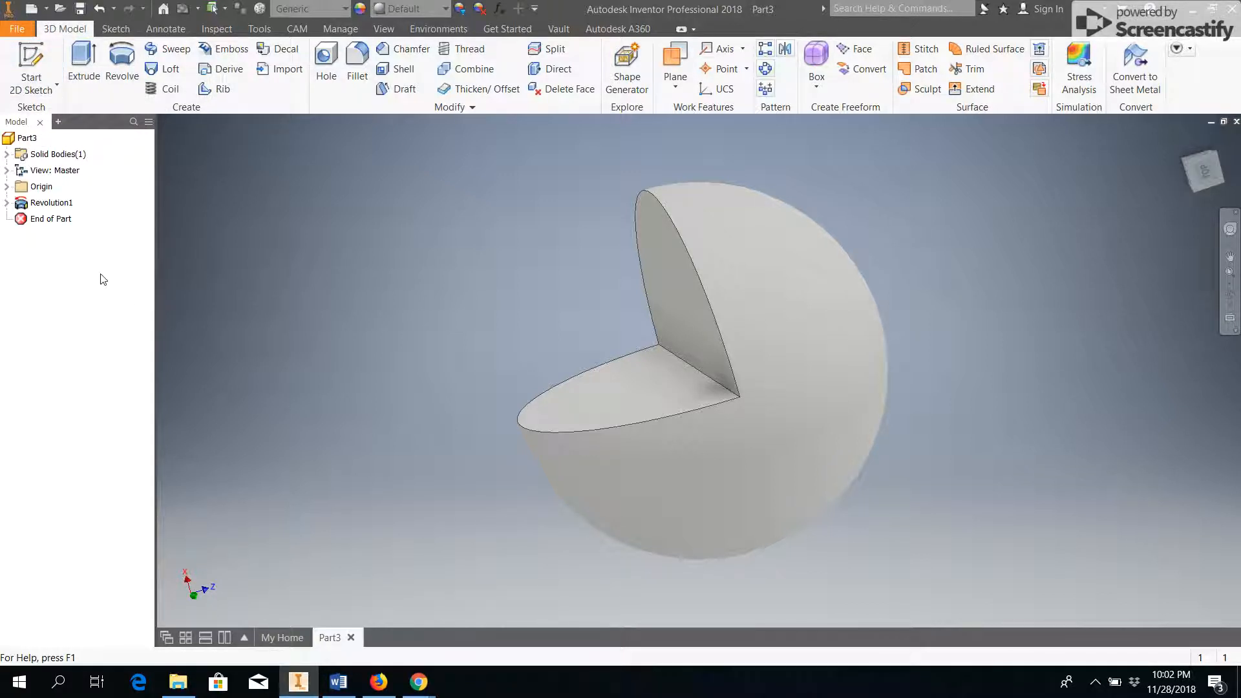
pyautogui.hotkey('ctrl', 'z')
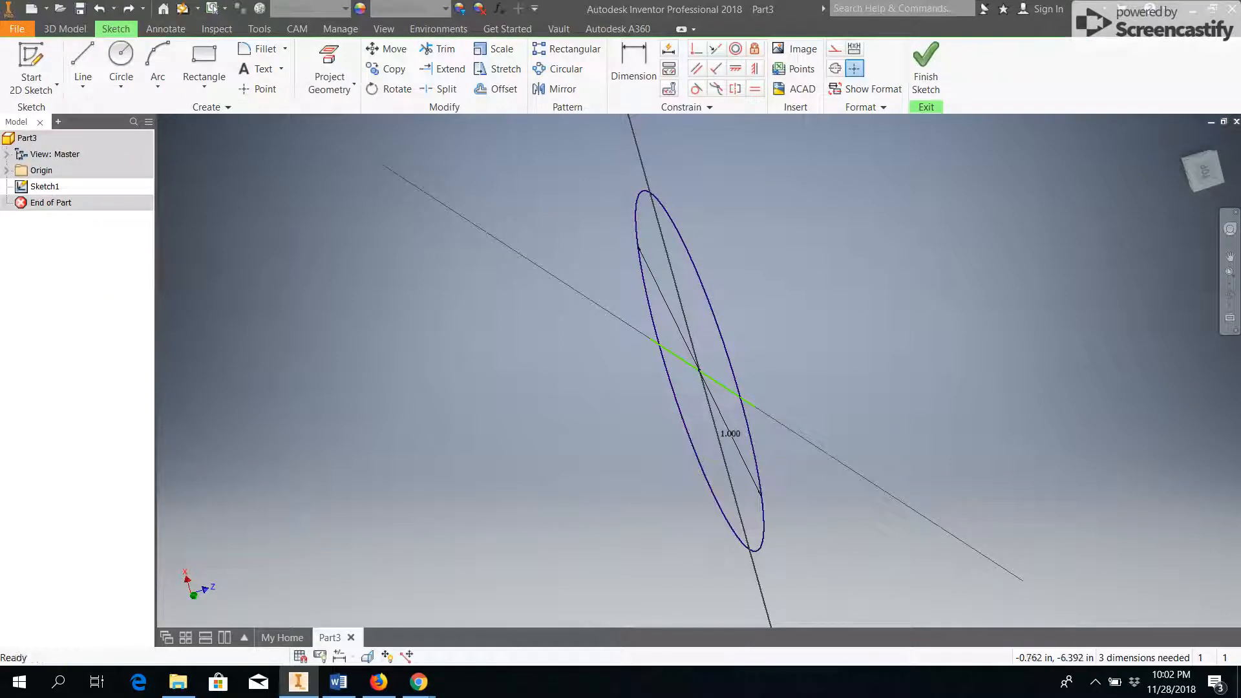
pyautogui.keyDown('shift'); pyautogui.moveTo(366, 375); pyautogui.dragTo(452, 342, button='middle'); pyautogui.keyUp('shift')
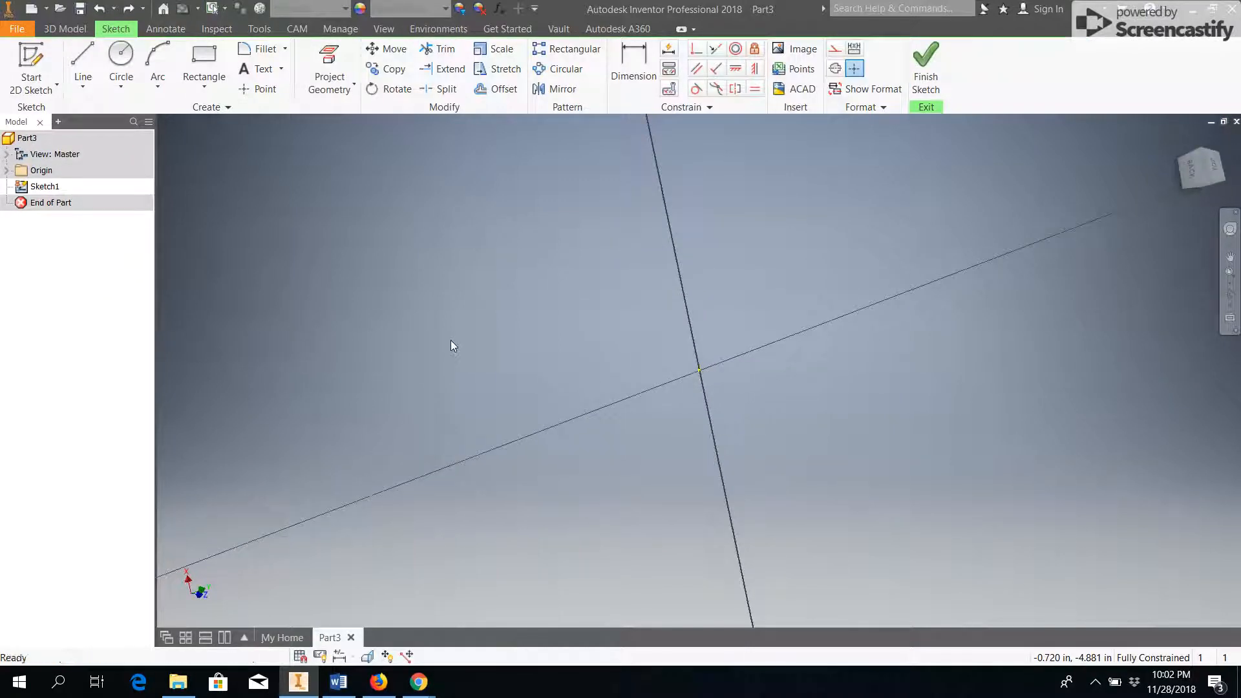
# Face the sketch plane and draw a circle about 4.9 in in diameter, centered on the horizontal axis about 8.3 in left of the origin.
pyautogui.click(1189, 169)
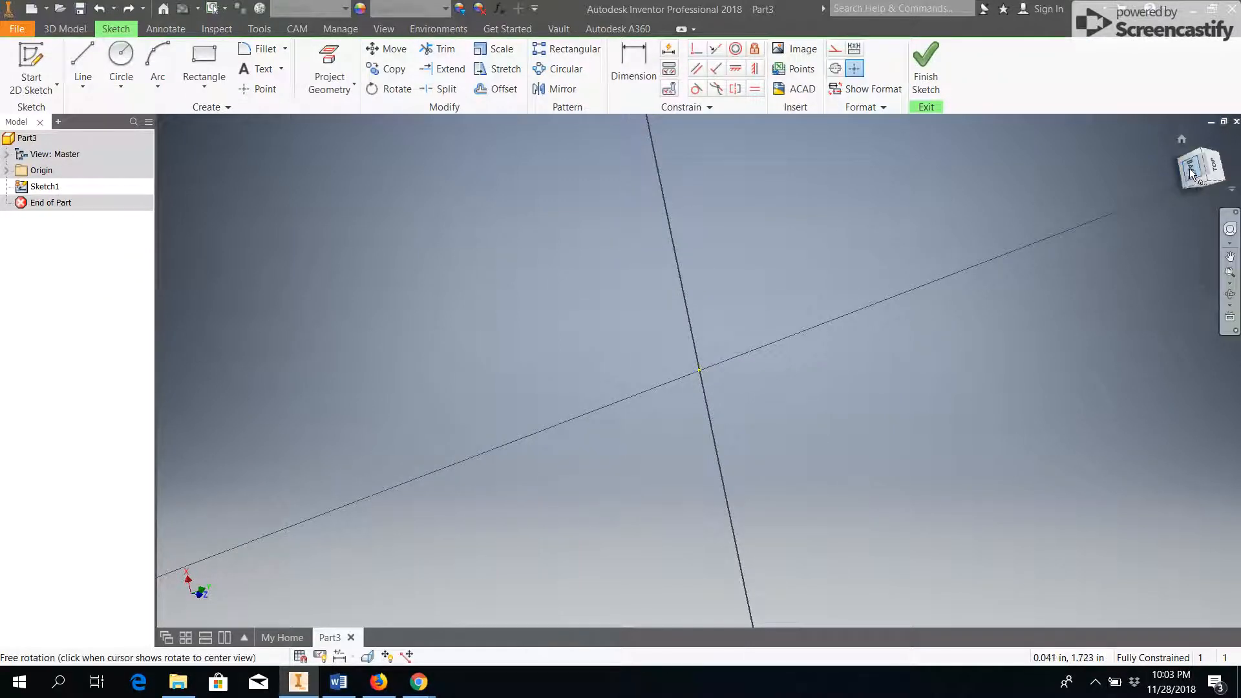
pyautogui.click(121, 57)
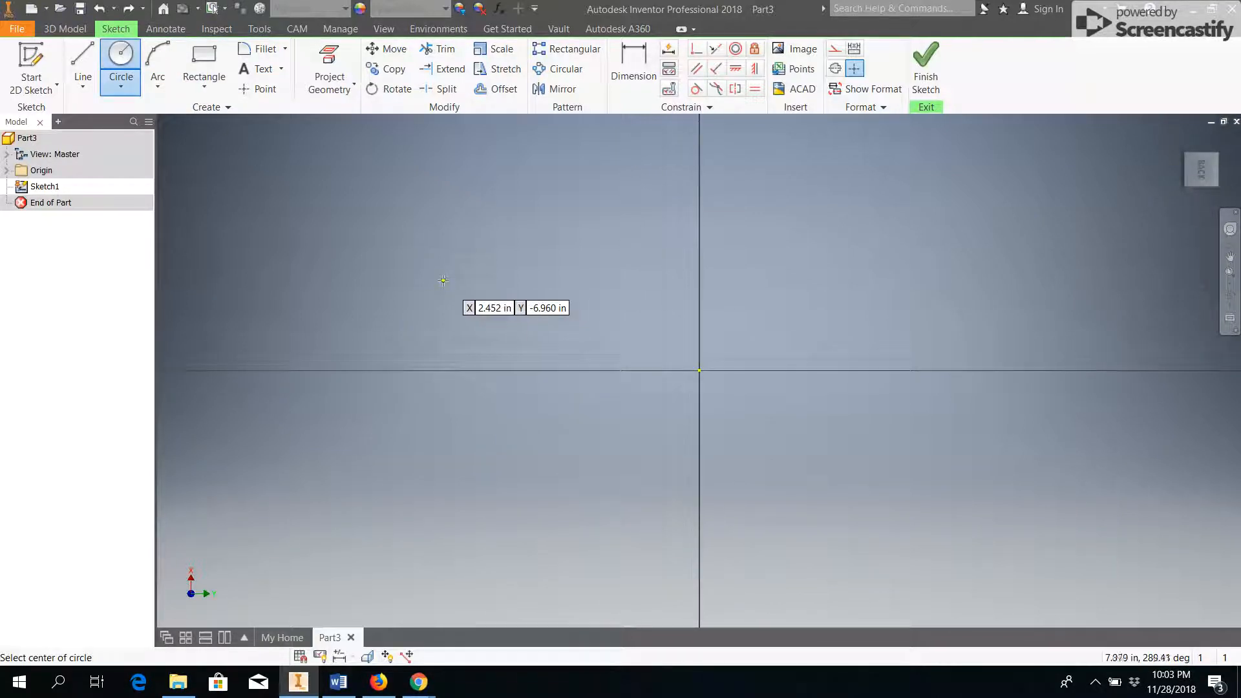
pyautogui.click(396, 369)
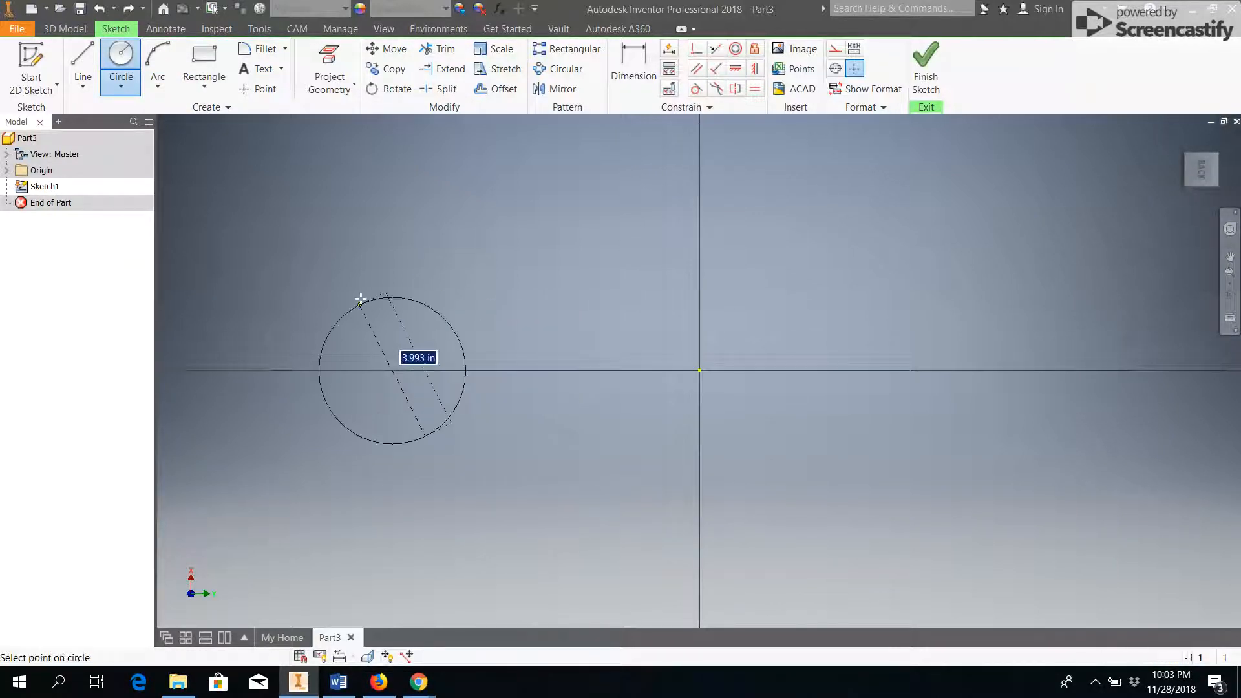
pyautogui.click(417, 287)
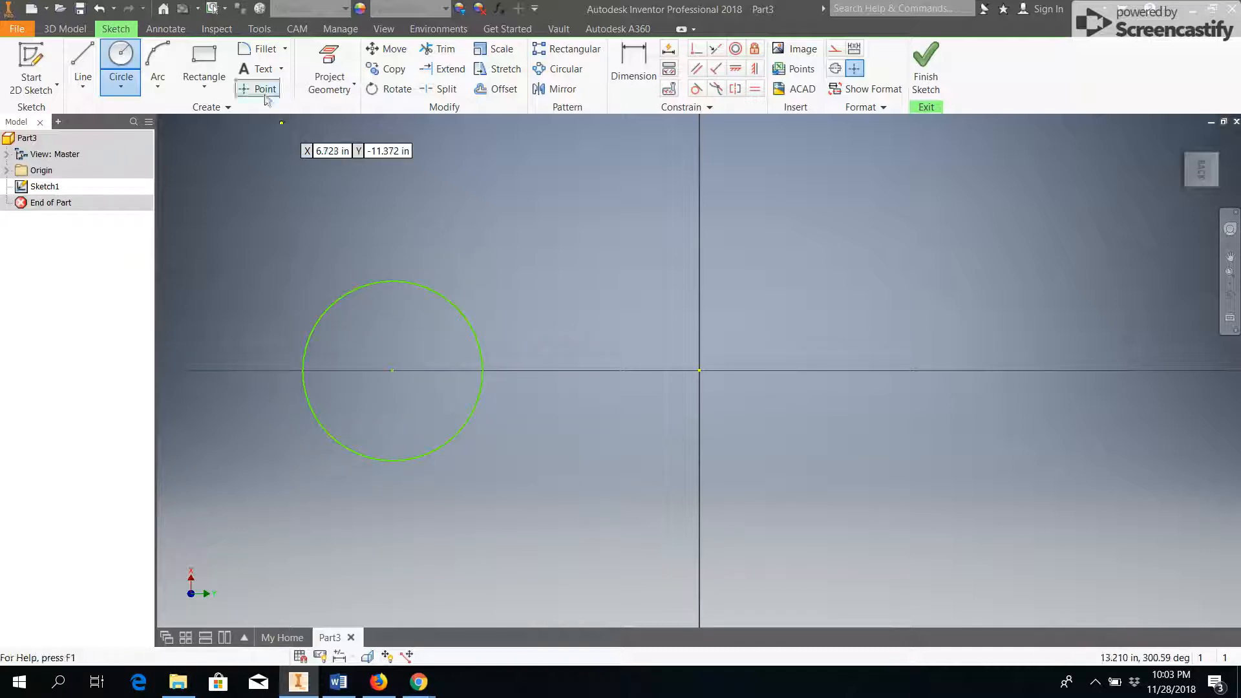
# Dimension the distance from the circle's center to the origin as 1 in.
pyautogui.click(634, 60)
pyautogui.click(393, 371)
pyautogui.click(699, 370)
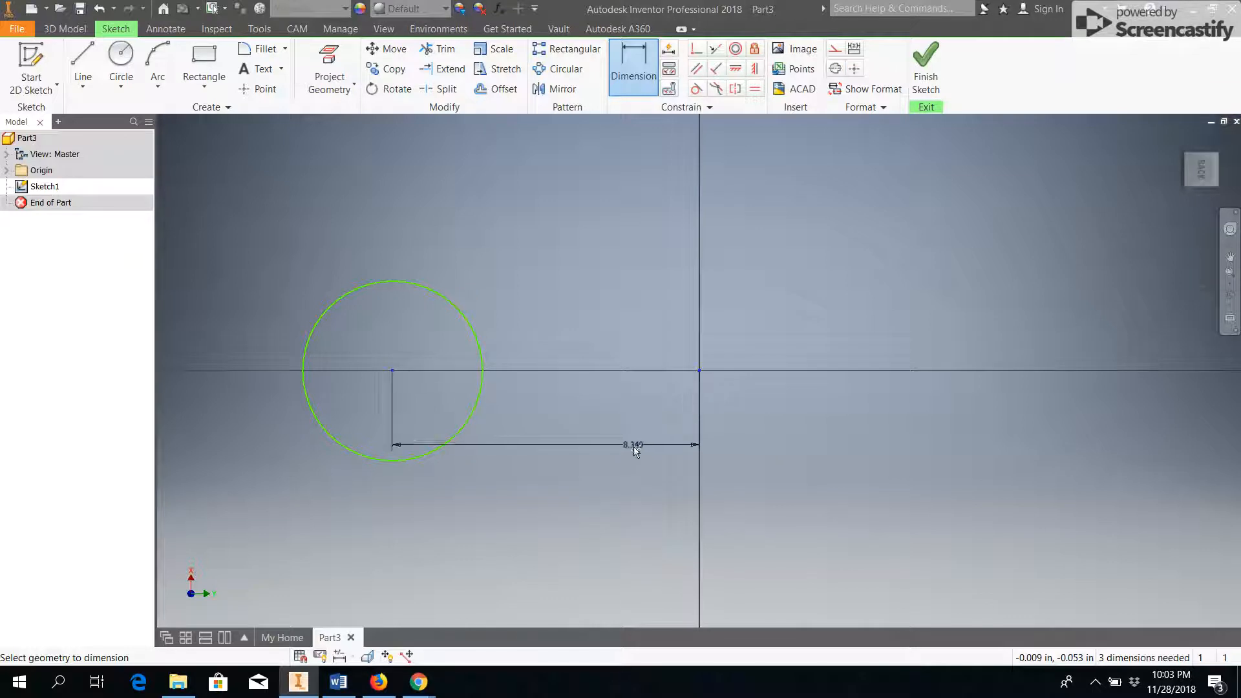
pyautogui.click(622, 449)
pyautogui.write('1')
pyautogui.press('Return')
# Dimension the circle's diameter as 0.5 in.
pyautogui.click(622, 289)
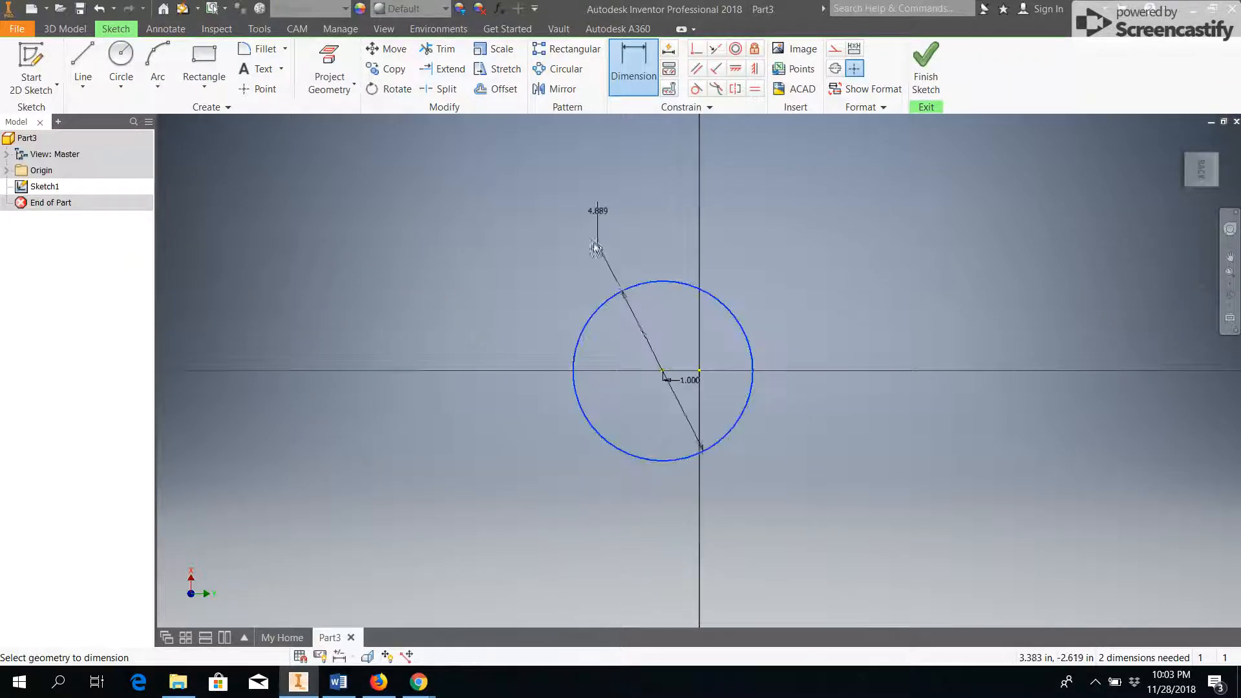
pyautogui.click(590, 243)
pyautogui.write('.5')
pyautogui.press('Return')
pyautogui.scroll(-7, 670, 385)
pyautogui.moveTo(730, 340); pyautogui.dragTo(664, 409, button='middle')
pyautogui.moveTo(605, 382); pyautogui.dragTo(488, 382, button='middle')
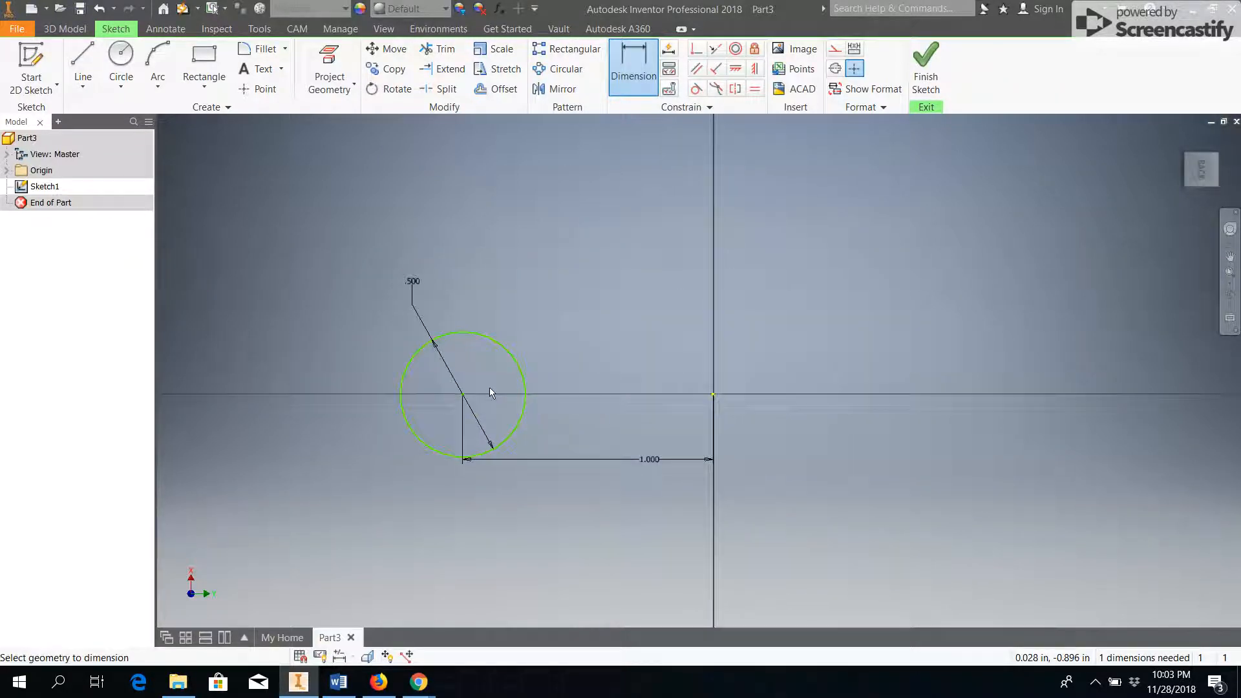
# Move the circle off the horizontal axis to test its remaining freedom of movement.
pyautogui.press('Escape')
pyautogui.moveTo(479, 324); pyautogui.dragTo(484, 303)
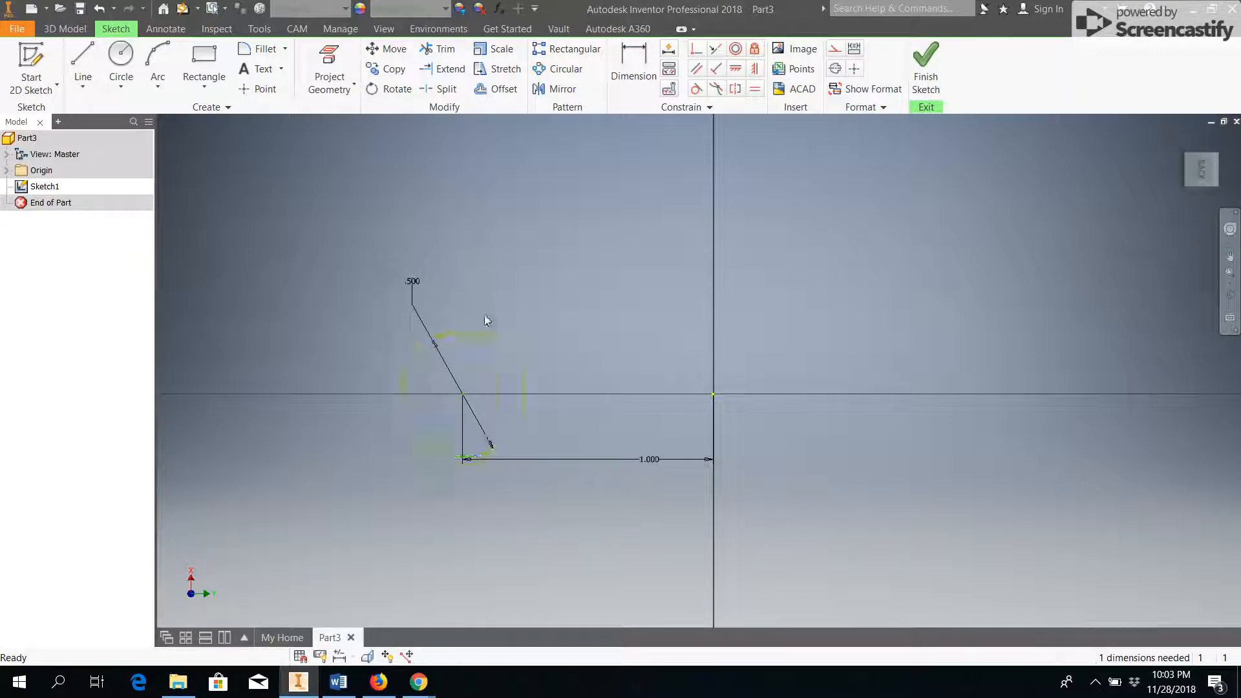
pyautogui.moveTo(464, 374); pyautogui.dragTo(524, 287)
# Dimension the vertical offset between the circle's center and the origin as 0 in.
pyautogui.press('d')
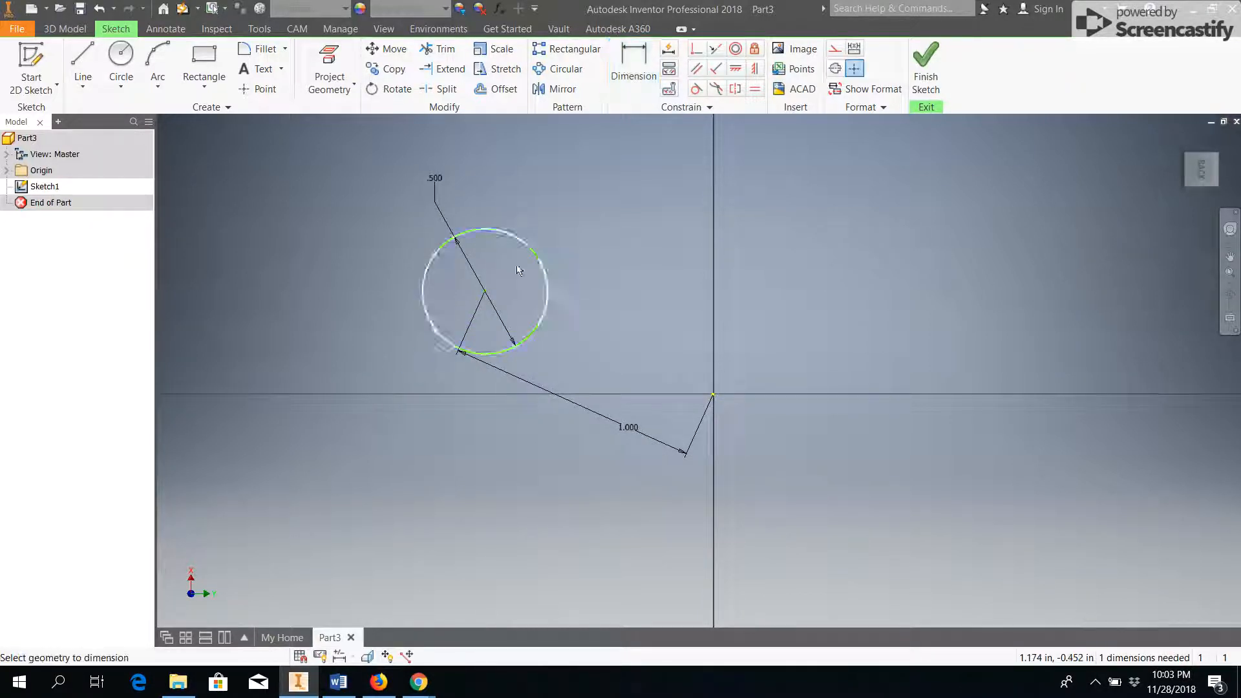
pyautogui.click(712, 396)
pyautogui.click(484, 291)
pyautogui.click(354, 355)
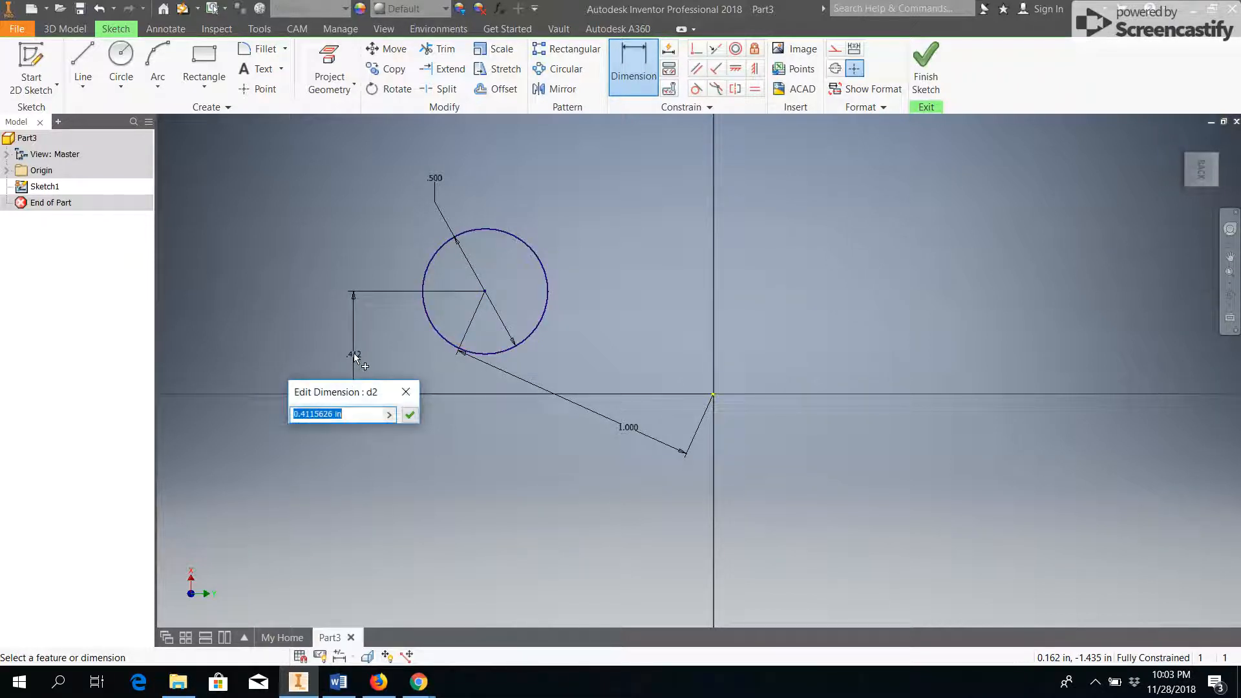
pyautogui.write('0')
pyautogui.press('Return')
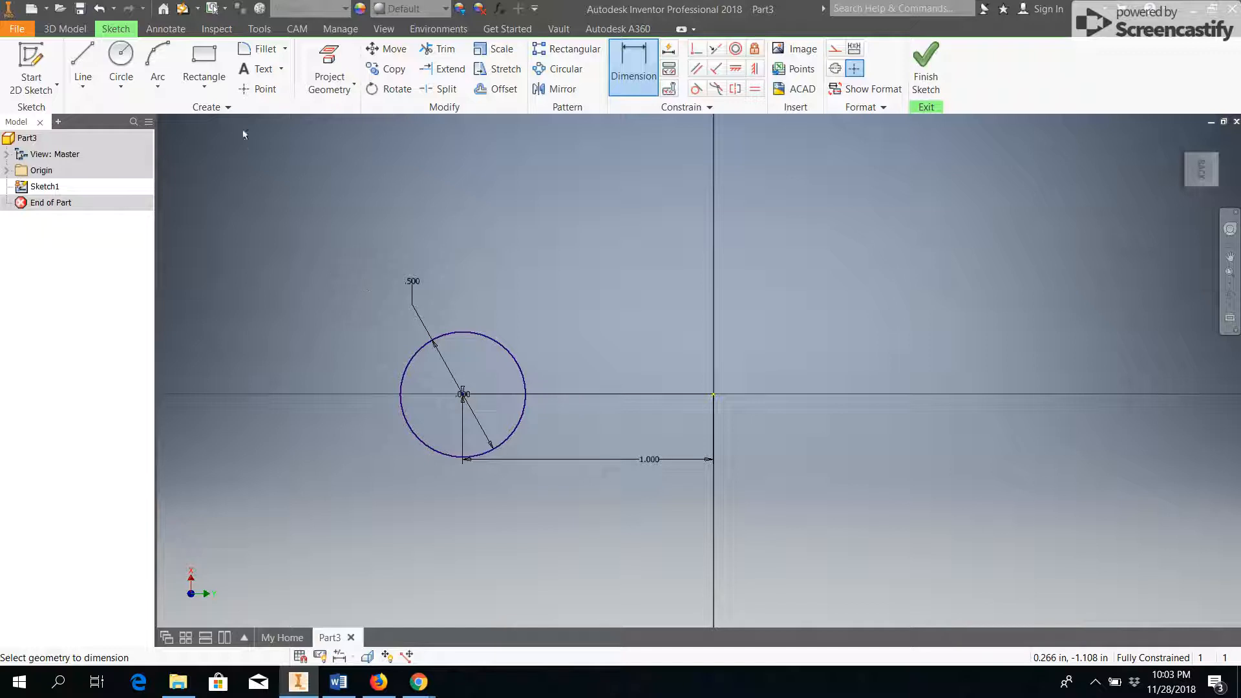
# Draw a vertical line about 0.4 in long upward from the origin as a revolve axis.
pyautogui.click(82, 64)
pyautogui.click(714, 394)
pyautogui.click(713, 290)
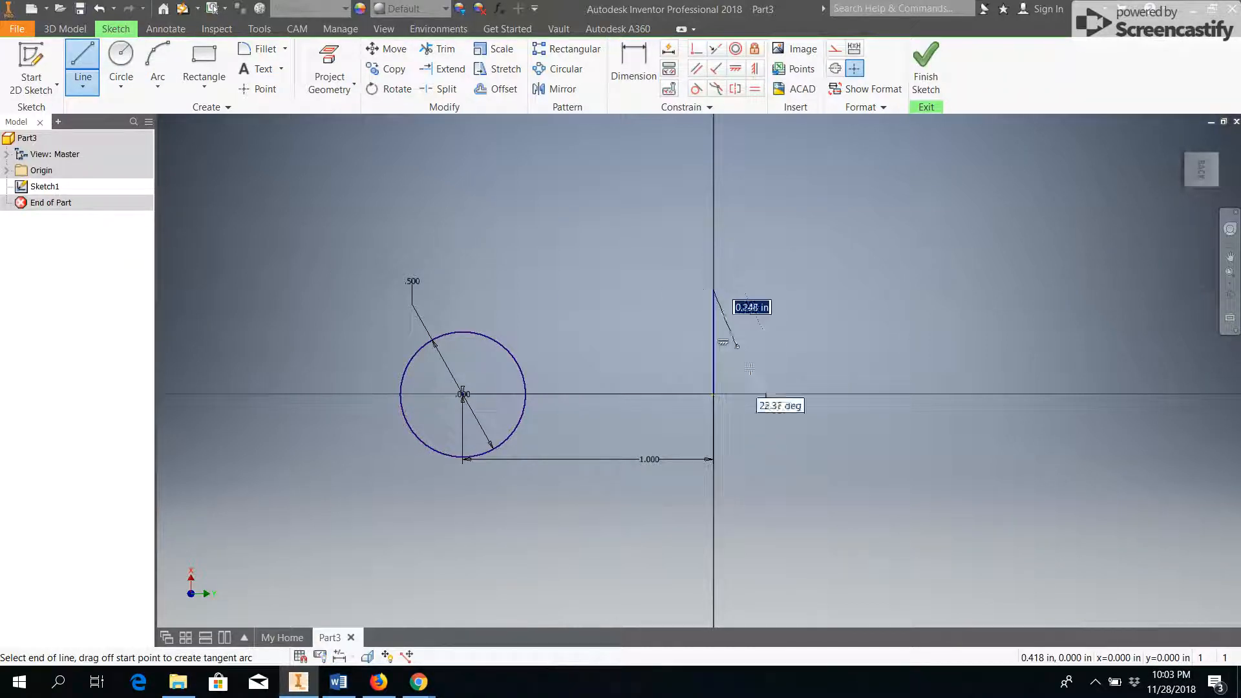
pyautogui.press('Escape')
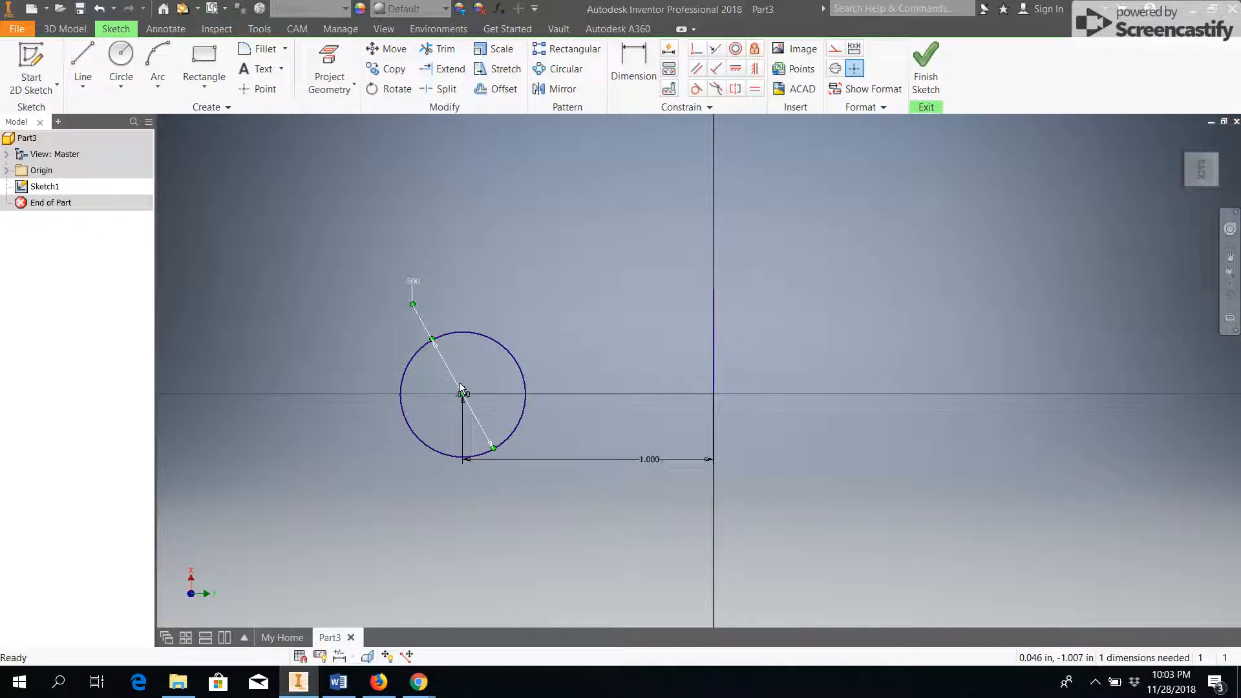
# Finish the sketch and set up a Revolve of the circle about the short line.
pyautogui.click(922, 82)
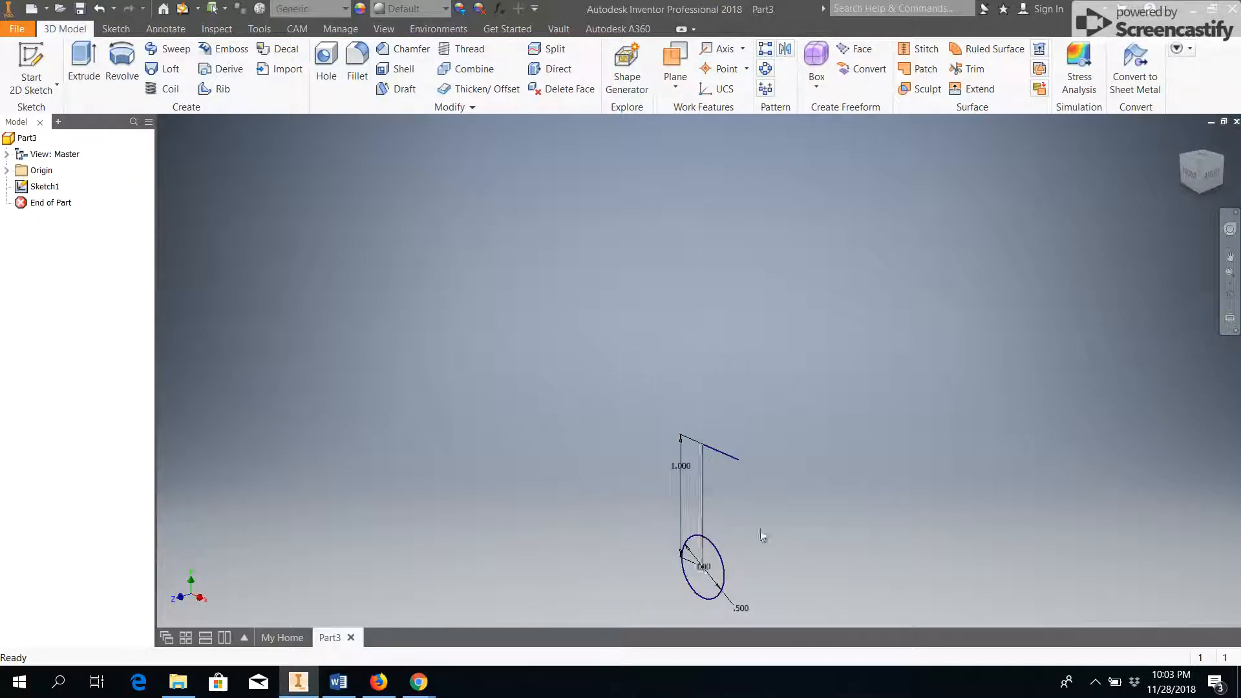
pyautogui.click(125, 60)
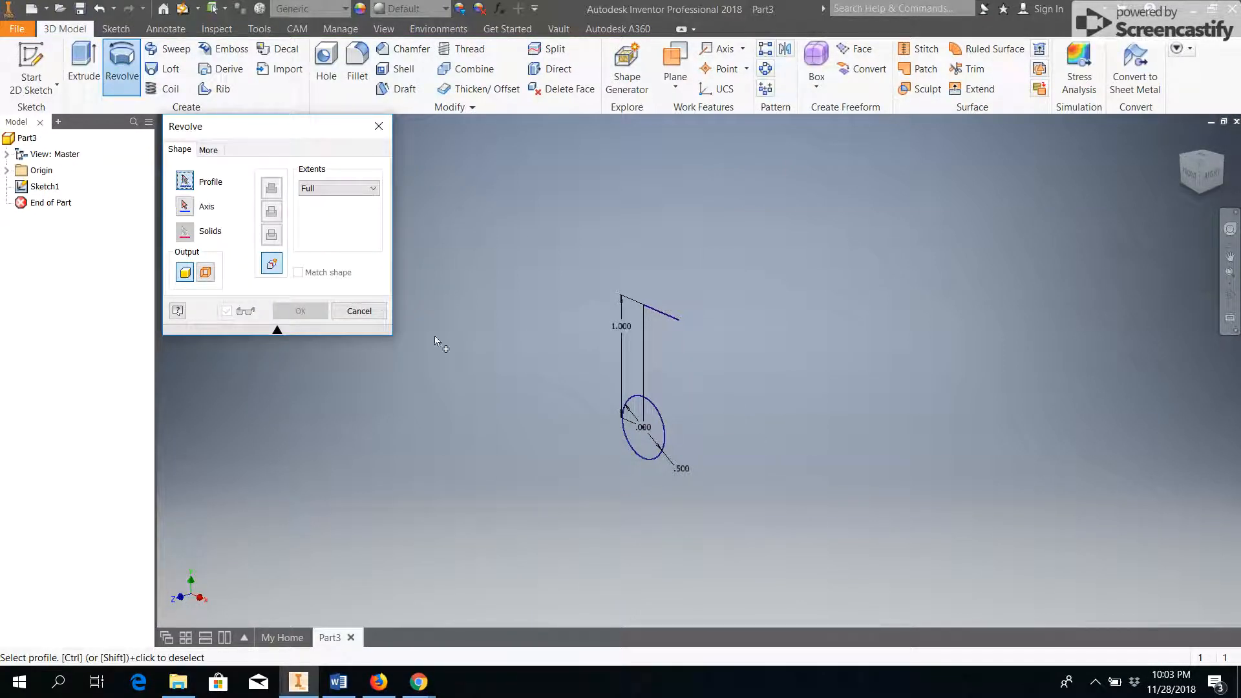
pyautogui.click(651, 421)
pyautogui.click(185, 206)
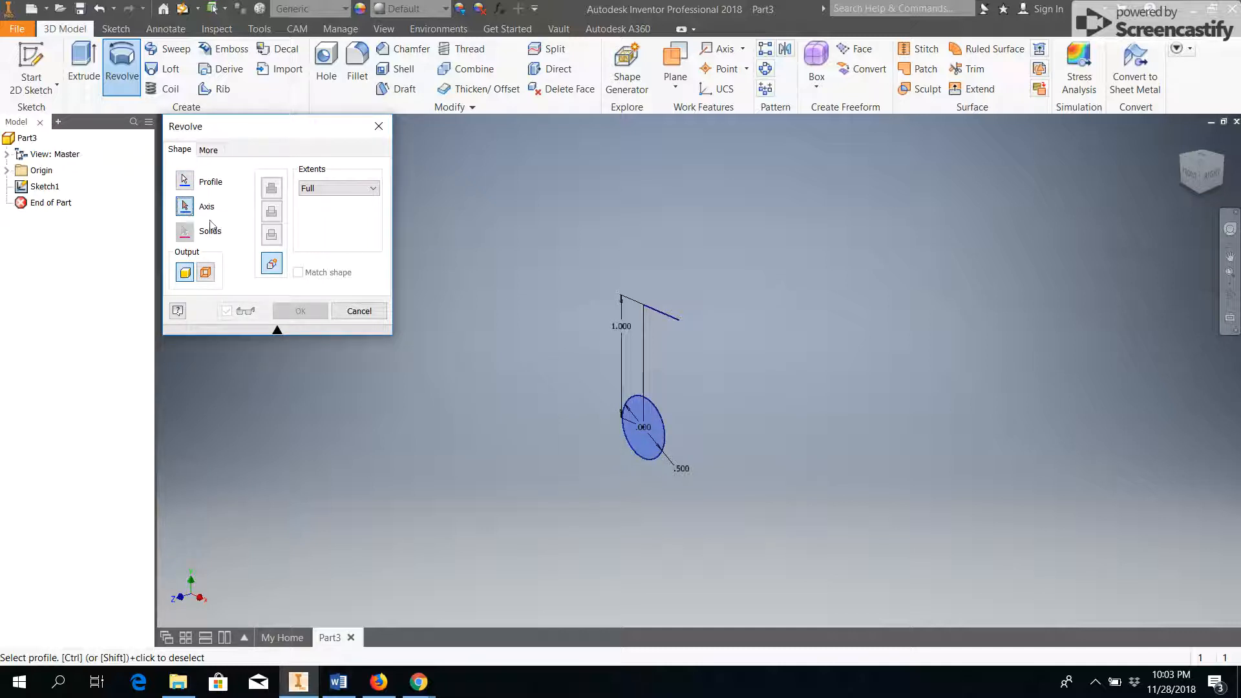
pyautogui.click(667, 314)
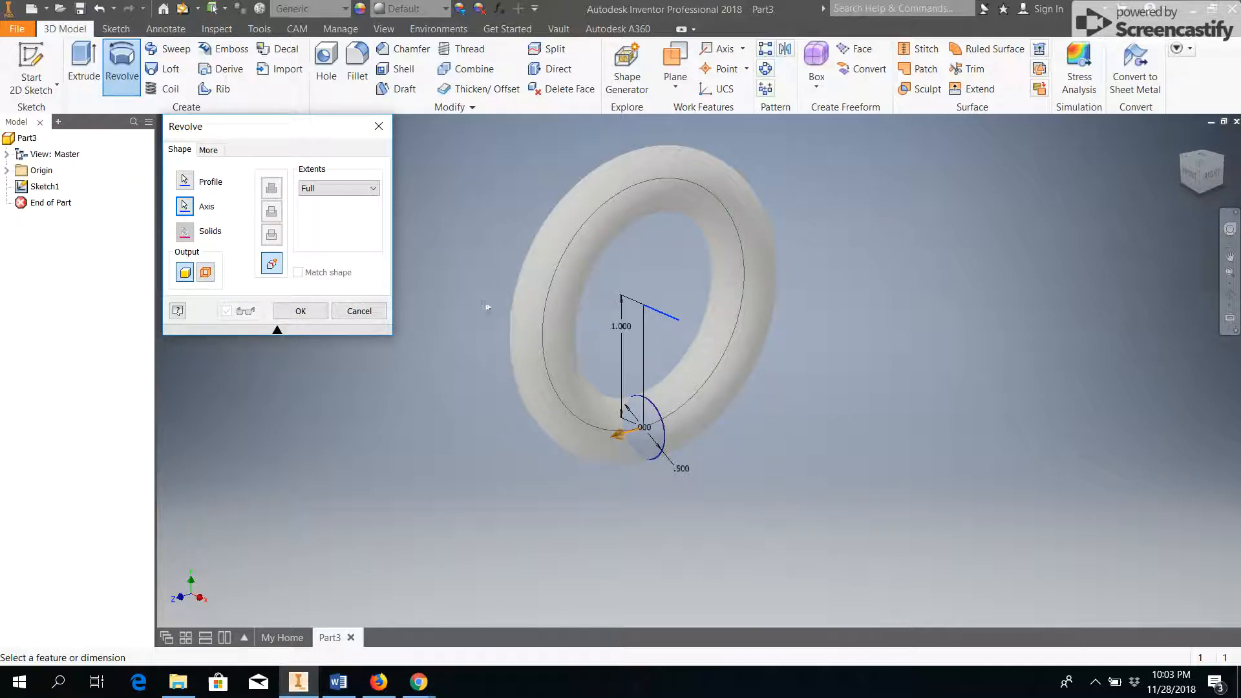
# Preview the ring with an Angle extent of 270 degrees and cancel the Revolve.
pyautogui.click(372, 188)
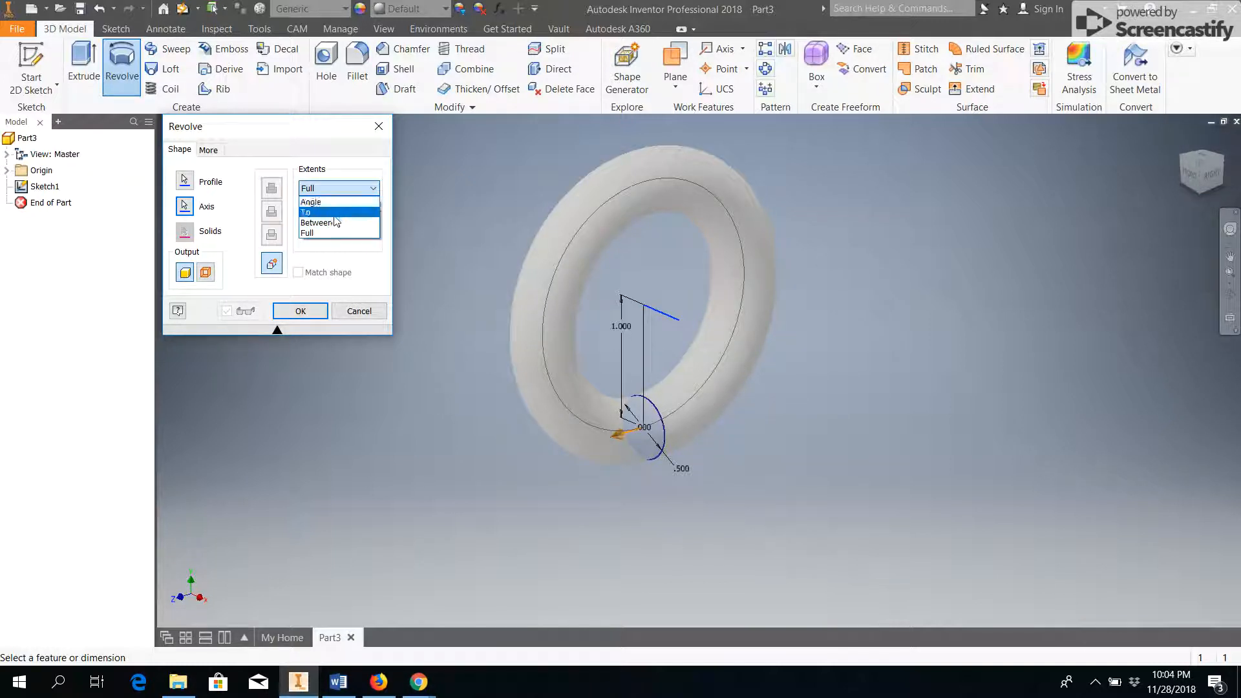
pyautogui.click(311, 202)
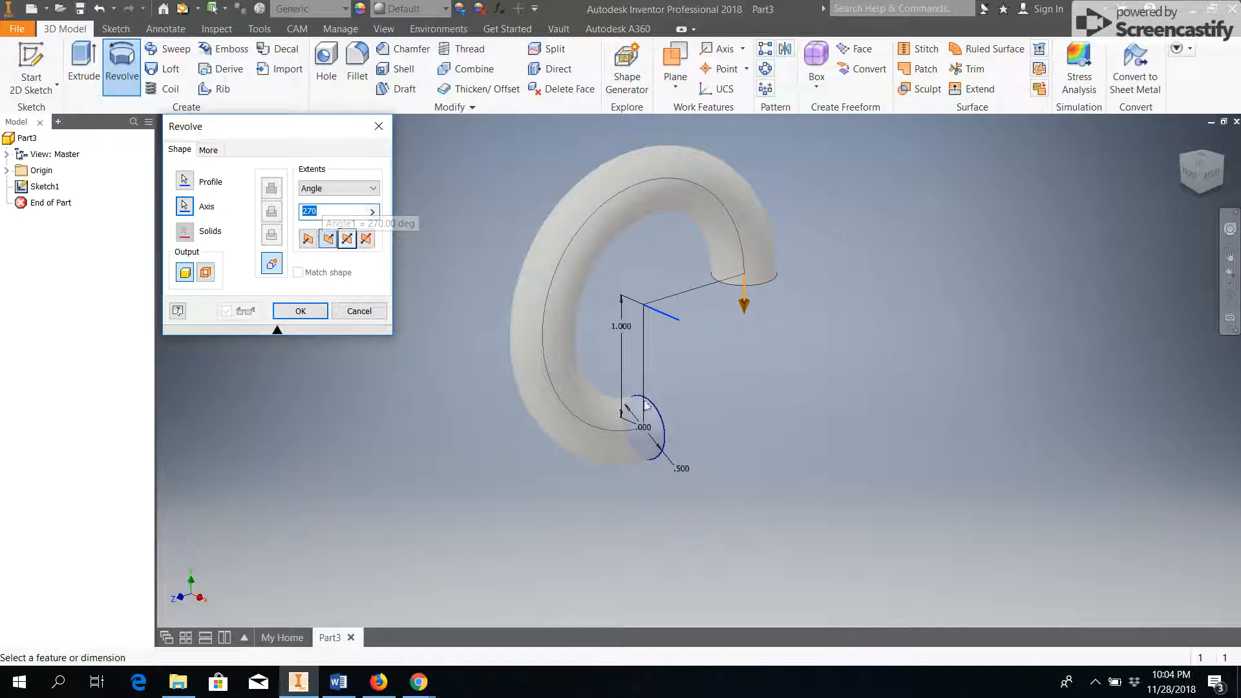
pyautogui.click(352, 312)
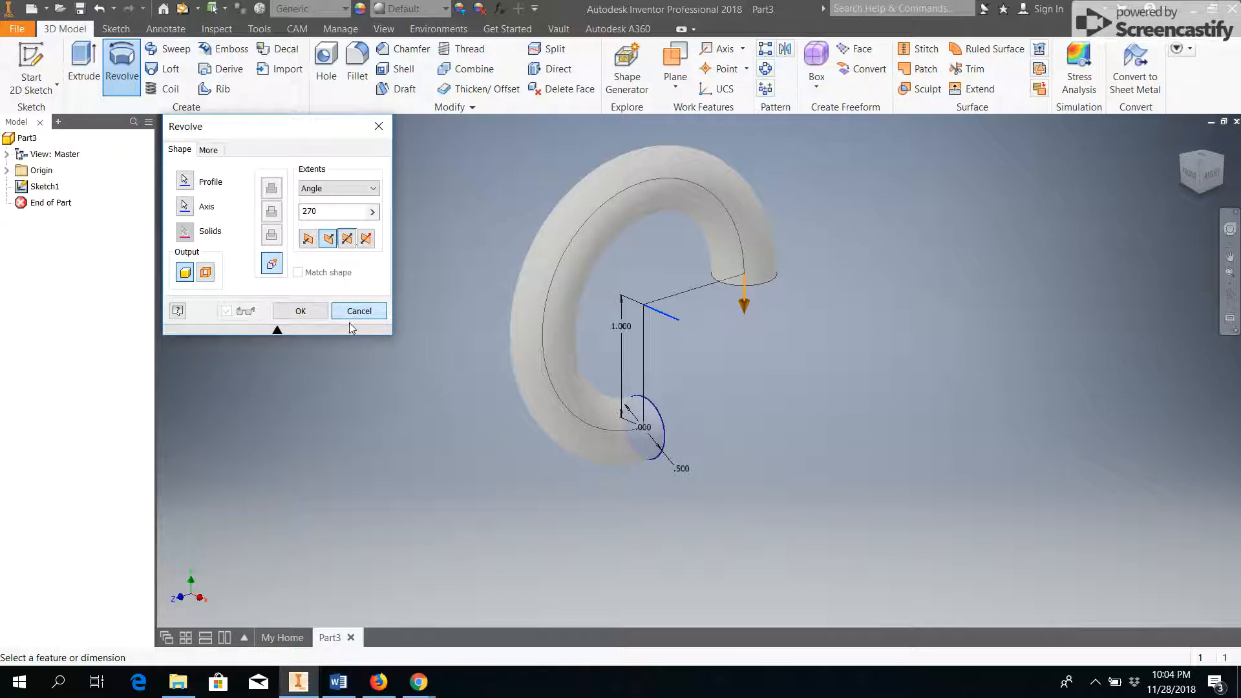
pyautogui.click(356, 311)
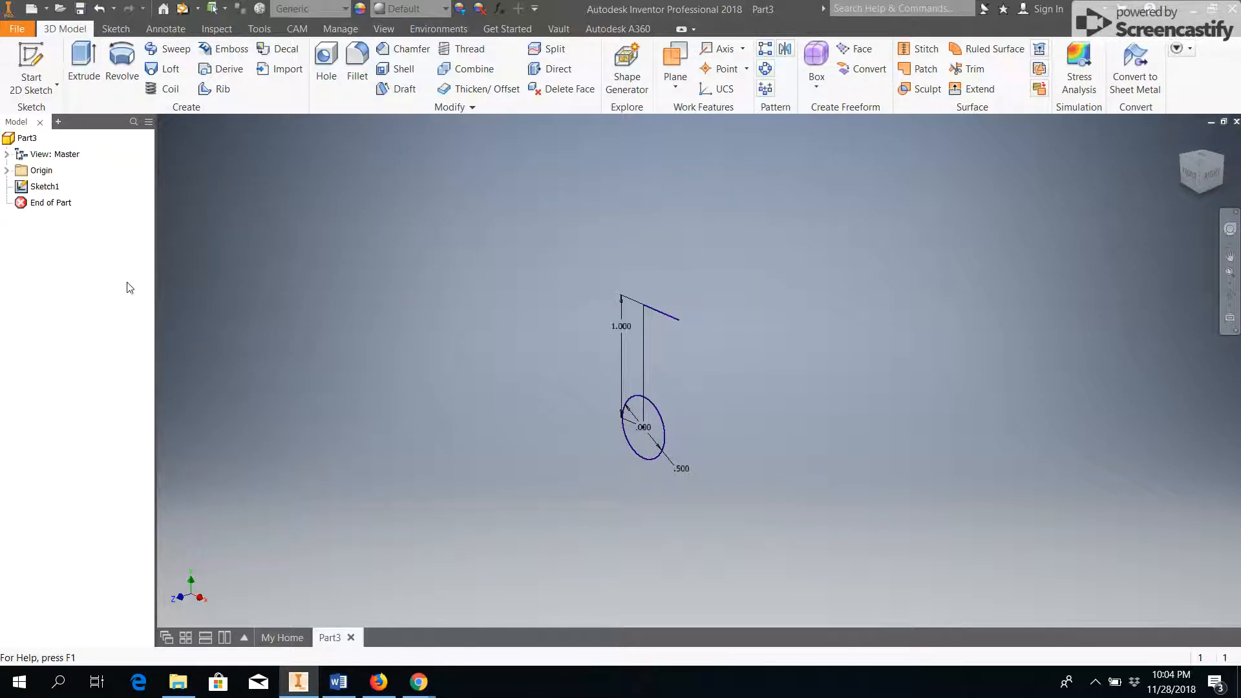
# Undo the axis line and the circle's zero vertical offset.
pyautogui.hotkey('ctrl', 'z')
pyautogui.hotkey('ctrl', 'z')
pyautogui.hotkey('ctrl', 'z')
pyautogui.hotkey('ctrl', 'z')
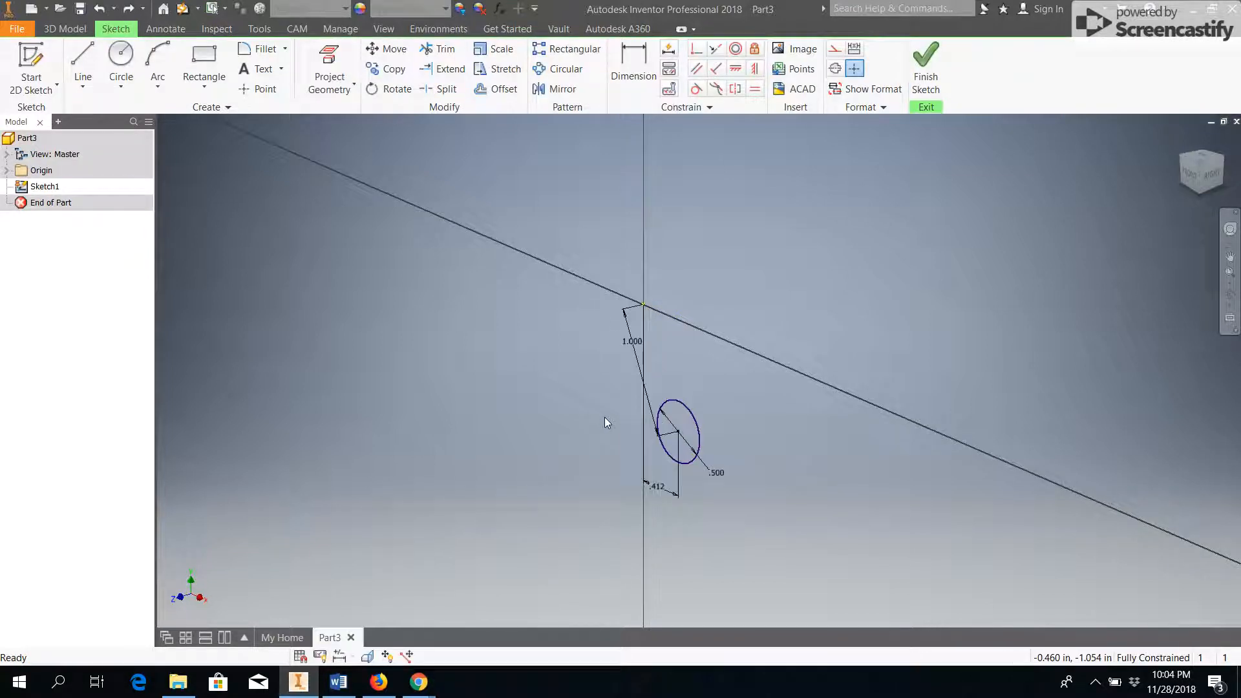
# Undo the circle's remaining dimensions and the circle itself to empty the sketch.
pyautogui.hotkey('ctrl', 'z')
pyautogui.hotkey('ctrl', 'z')
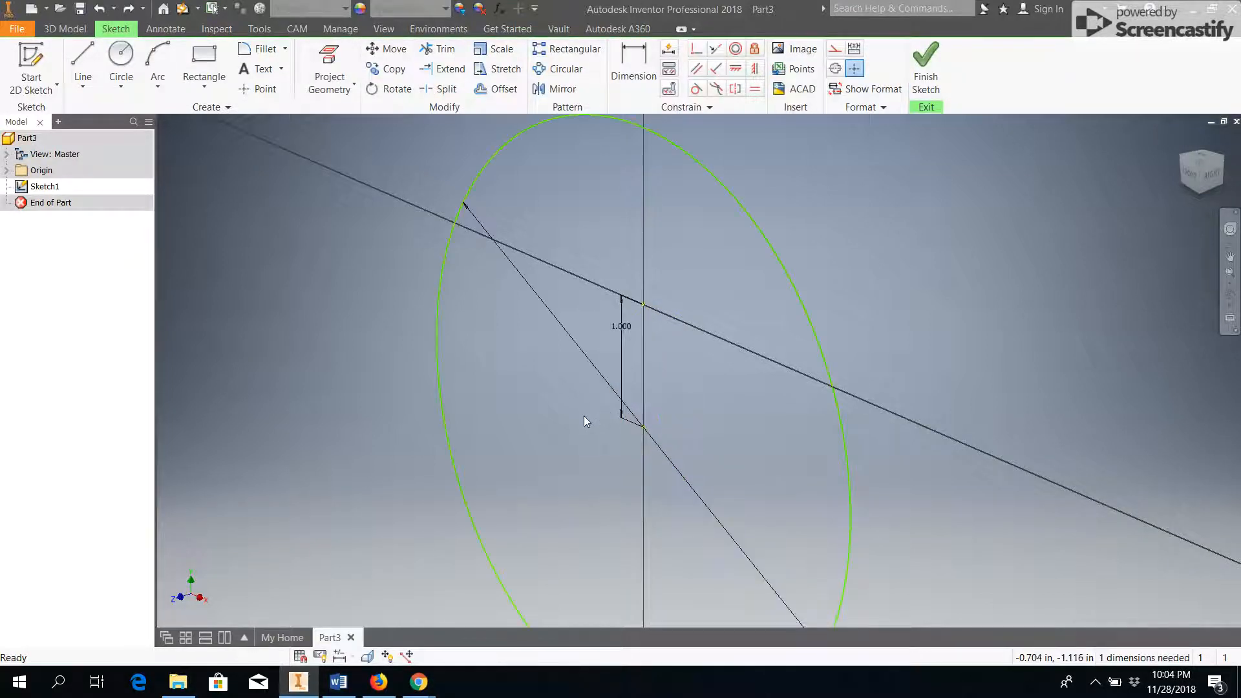
pyautogui.hotkey('ctrl', 'z')
pyautogui.hotkey('ctrl', 'z')
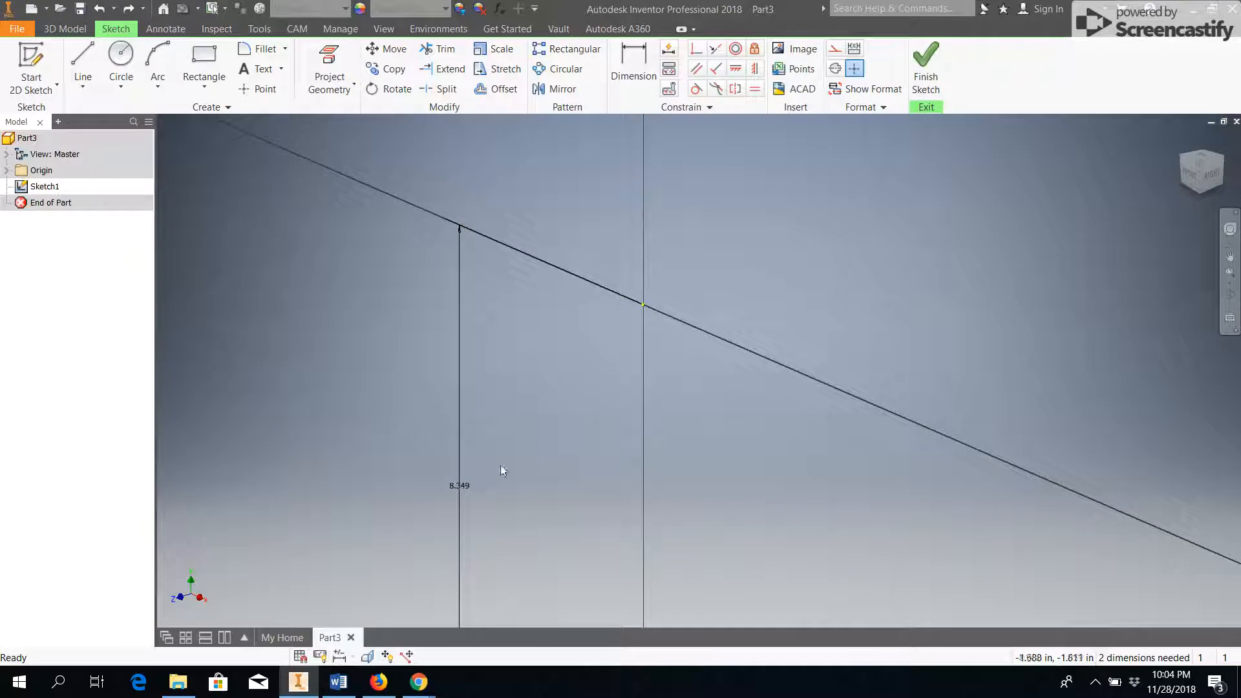
pyautogui.hotkey('ctrl', 'z')
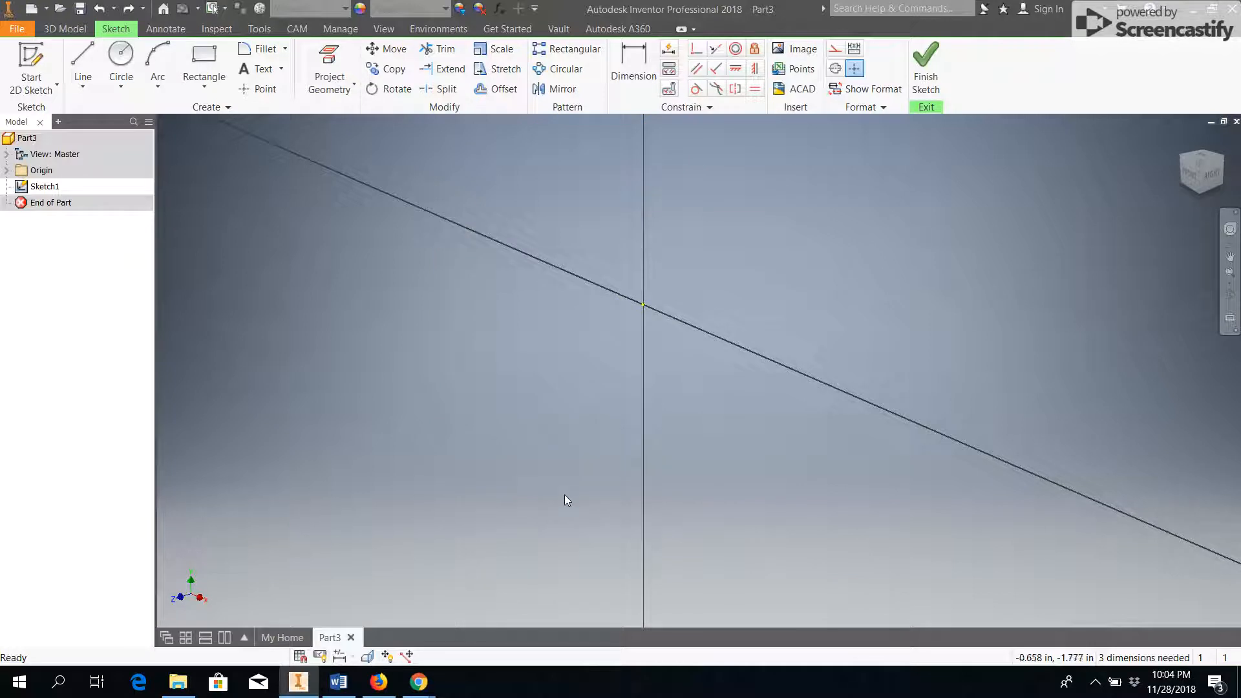
# Switch to the Word document to examine the dimensioned drawing of the tapered part, and return to Inventor.
pyautogui.click(339, 682)
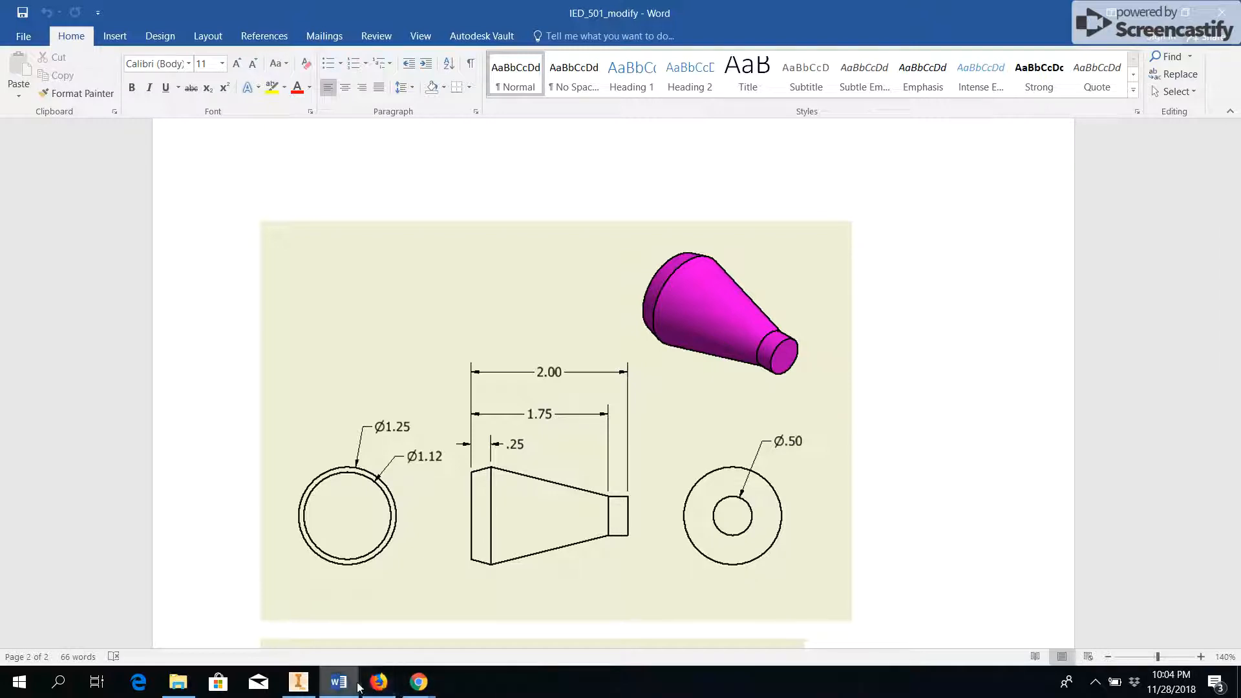
pyautogui.click(298, 682)
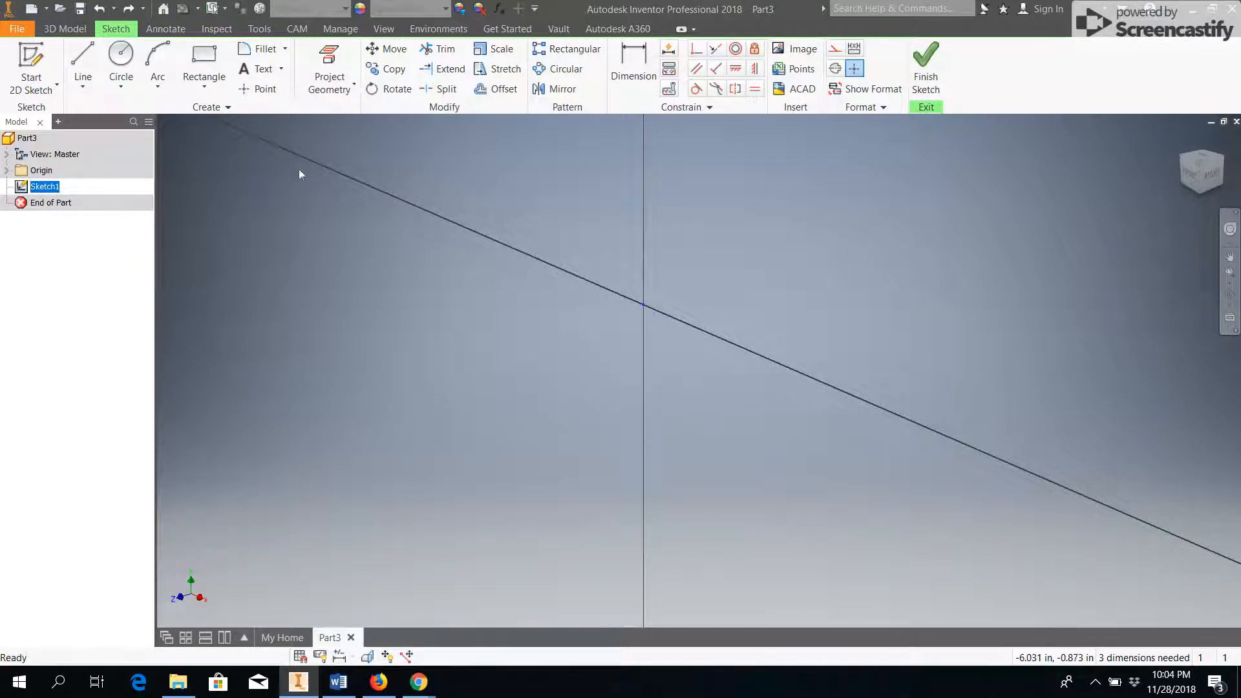
# Leave the empty sketch, close the current part and create a new part.
pyautogui.click(926, 65)
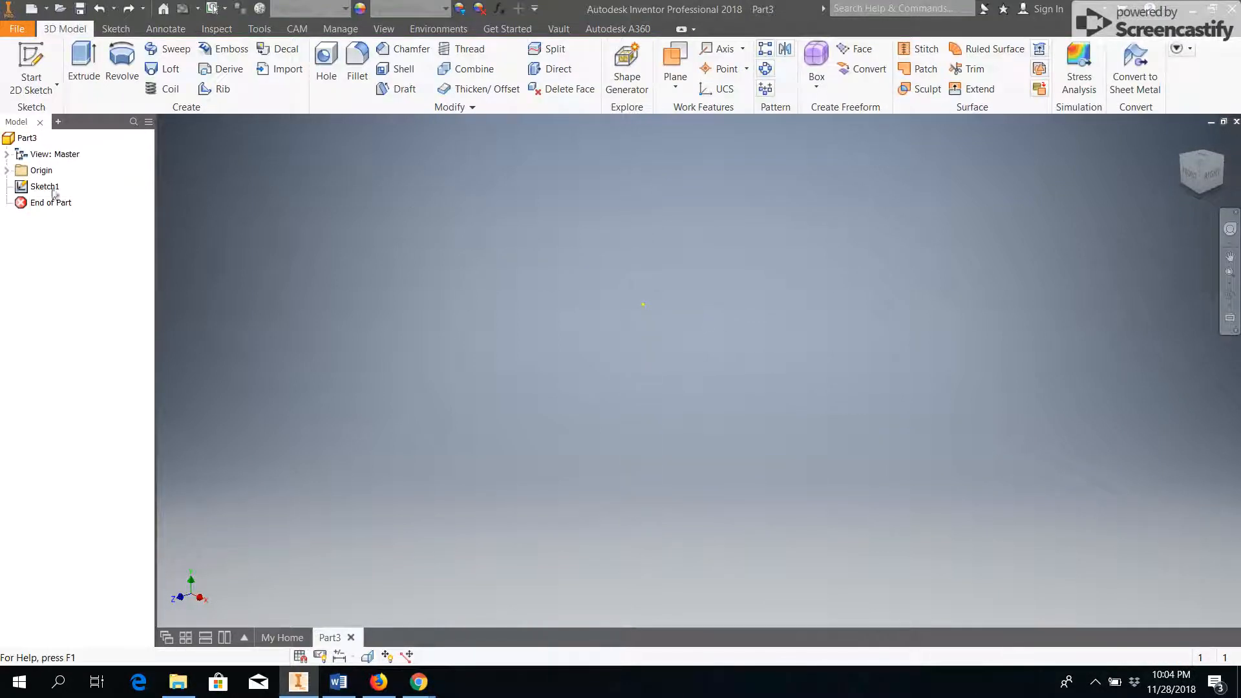
pyautogui.click(31, 65)
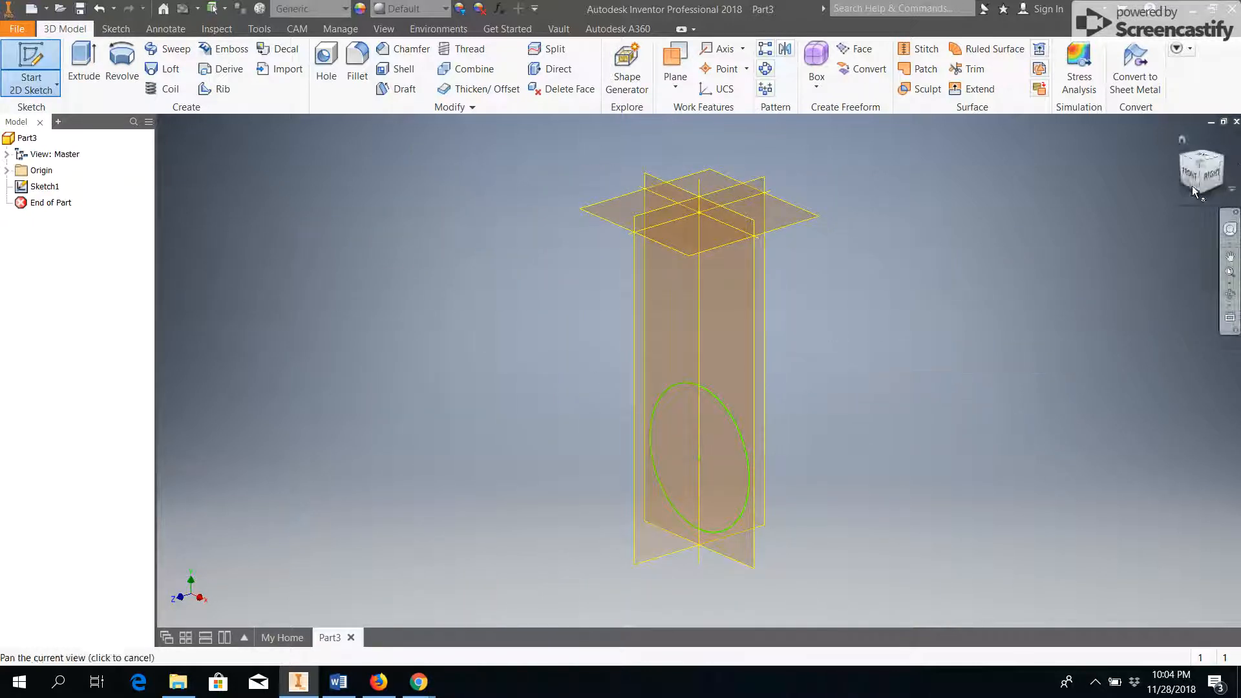
pyautogui.click(1236, 121)
pyautogui.click(595, 374)
pyautogui.click(300, 223)
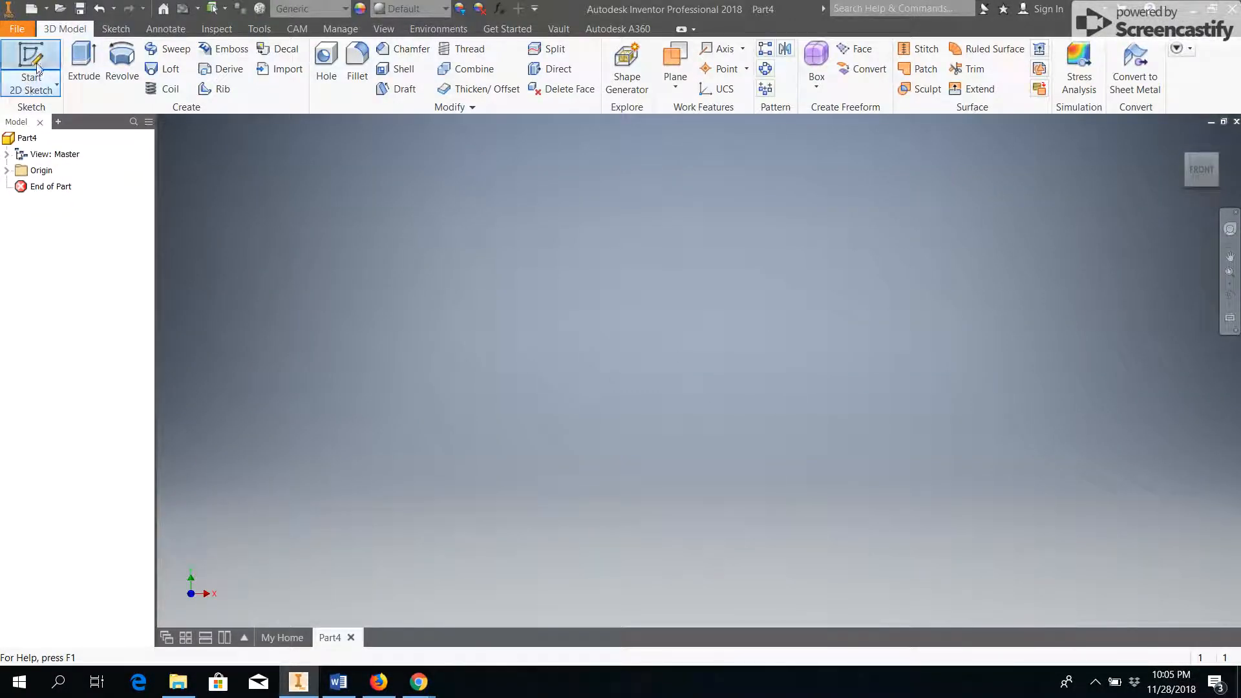
# Start a sketch on the XY plane and draw a rectangle from the origin, .5/2 in wide and .25 in high.
pyautogui.click(37, 67)
pyautogui.click(651, 249)
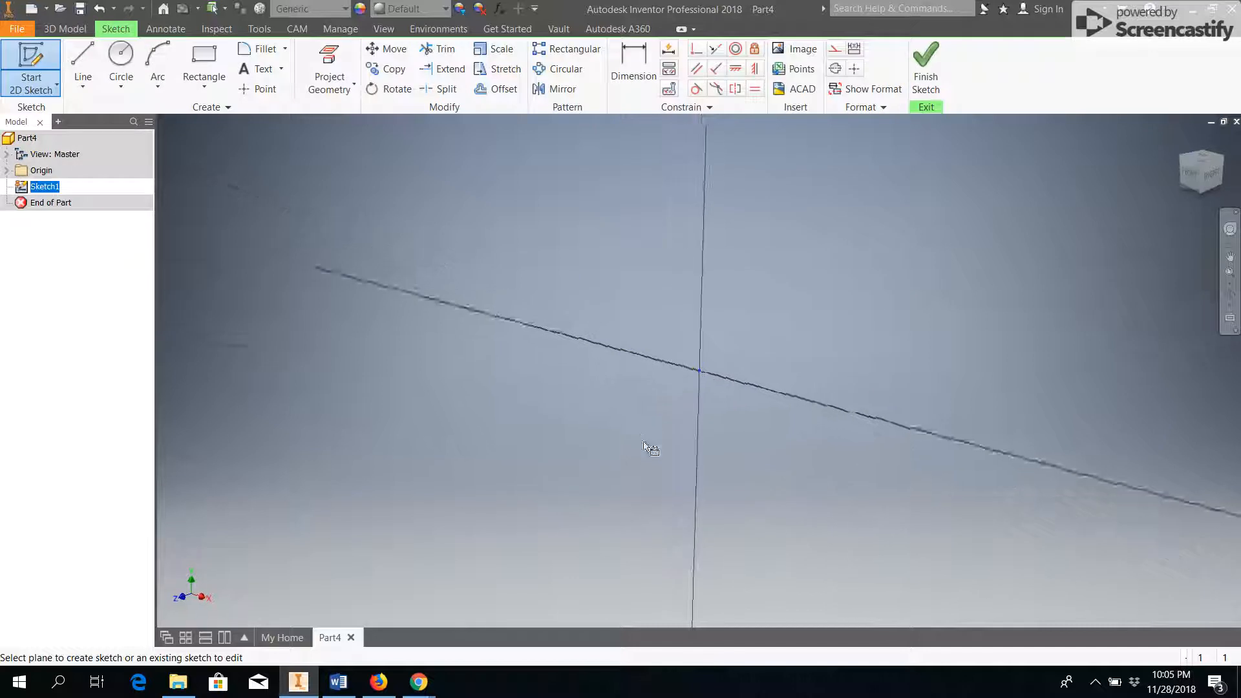
pyautogui.click(204, 57)
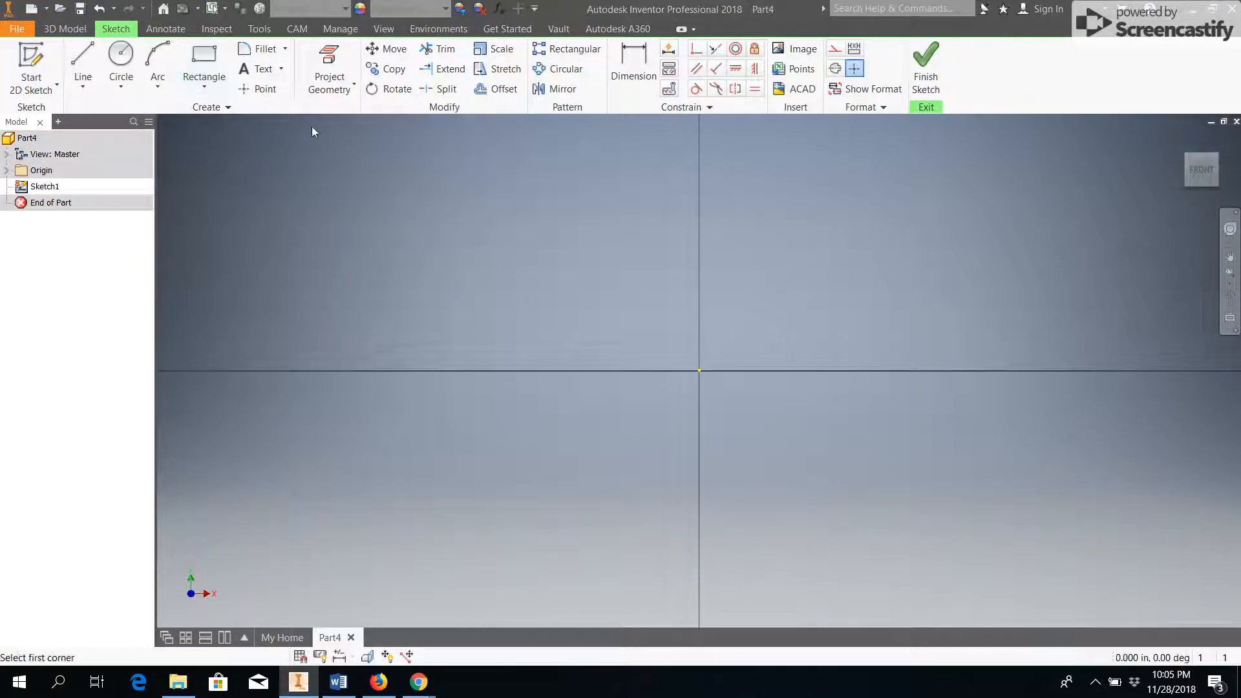
pyautogui.click(700, 370)
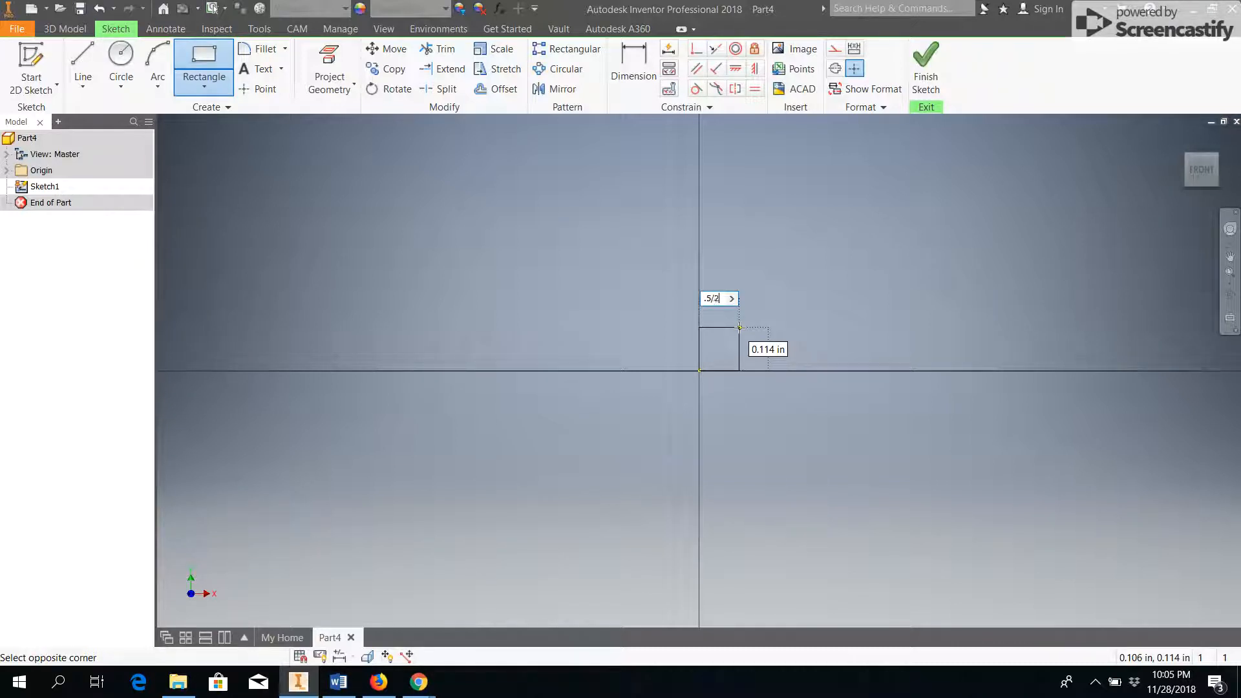
pyautogui.press('Tab')
pyautogui.write('.25')
pyautogui.press('Return')
# Add a 1.5 in vertical line above the rectangle's axis-side corner, a .625 in horizontal line, and a slanted line back to the rectangle's outer corner.
pyautogui.scroll(-4, 792, 305)
pyautogui.moveTo(792, 305); pyautogui.dragTo(744, 450, button='middle')
pyautogui.click(83, 62)
pyautogui.click(713, 437)
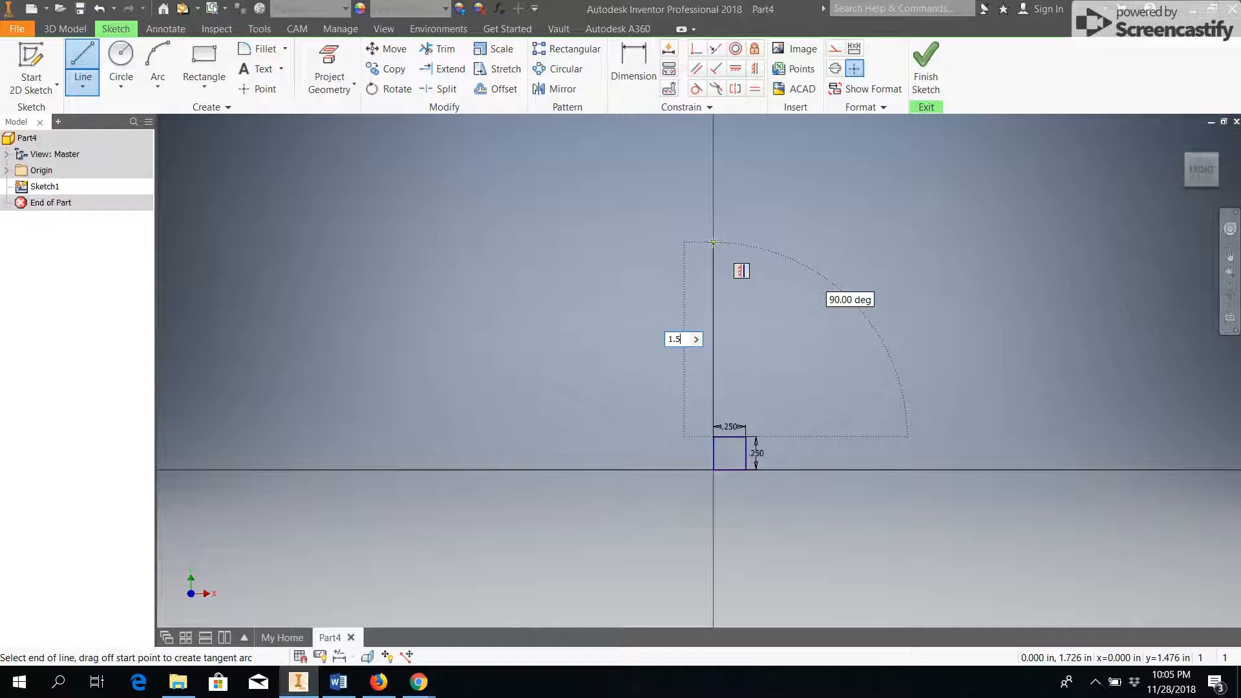
pyautogui.write('1.5')
pyautogui.press('Return')
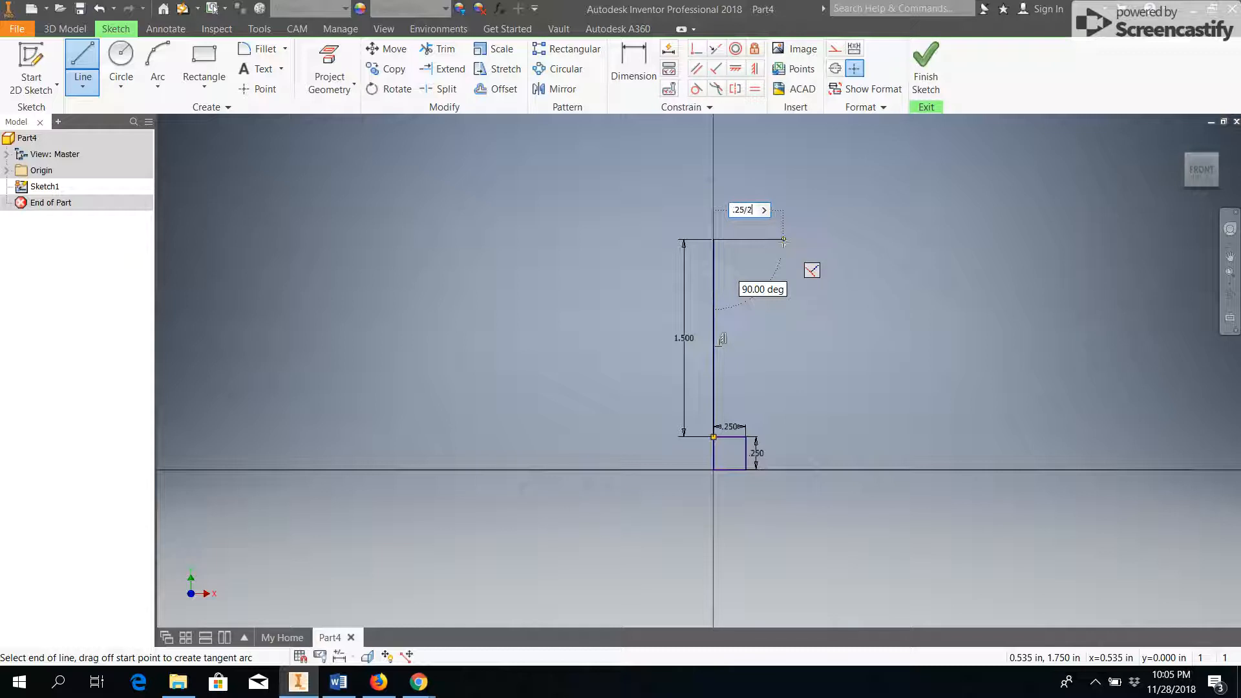
pyautogui.write('.25/2')
pyautogui.press('Return')
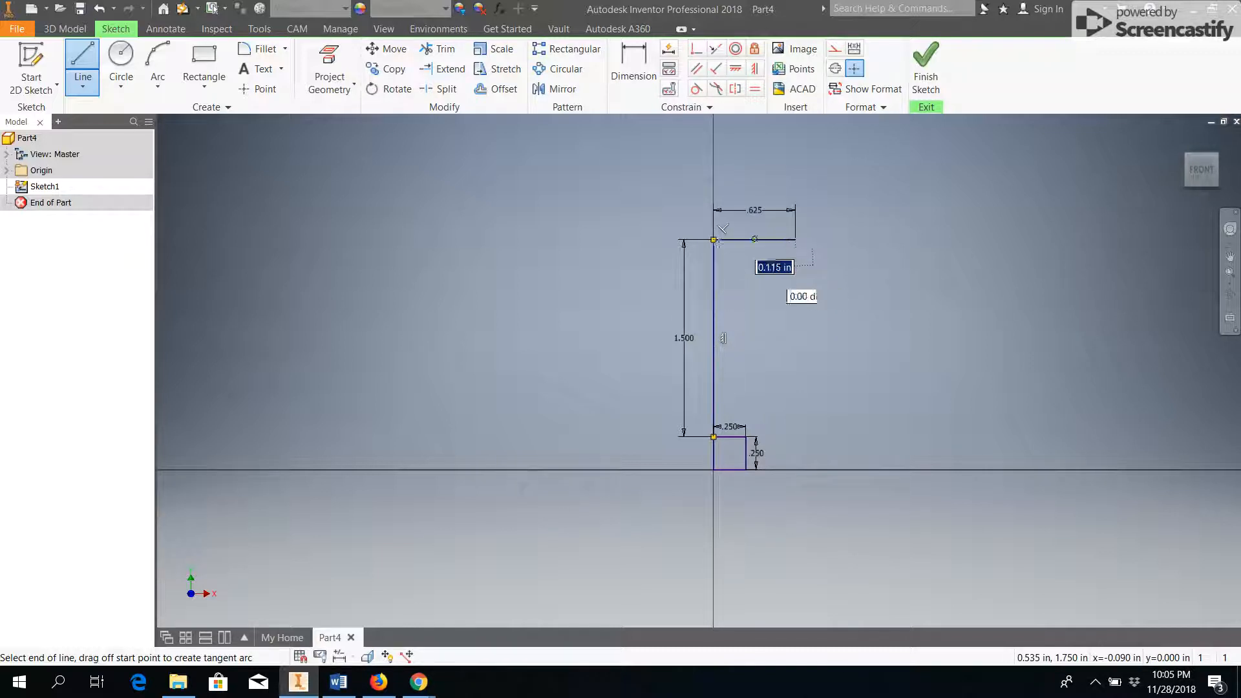
pyautogui.click(746, 437)
# Close off the top with a .25 in vertical line, a .56 in horizontal line and a slanted line to the .625 in line's outer end.
pyautogui.moveTo(713, 407); pyautogui.dragTo(701, 513, button='middle')
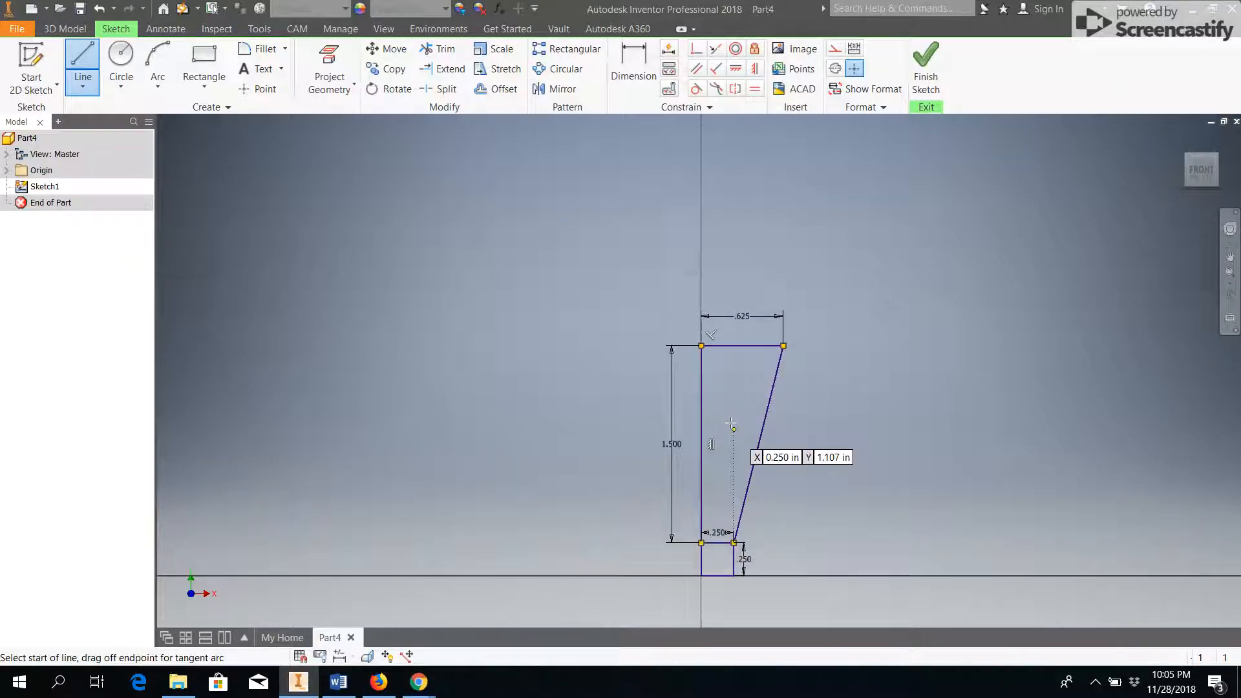
pyautogui.click(701, 345)
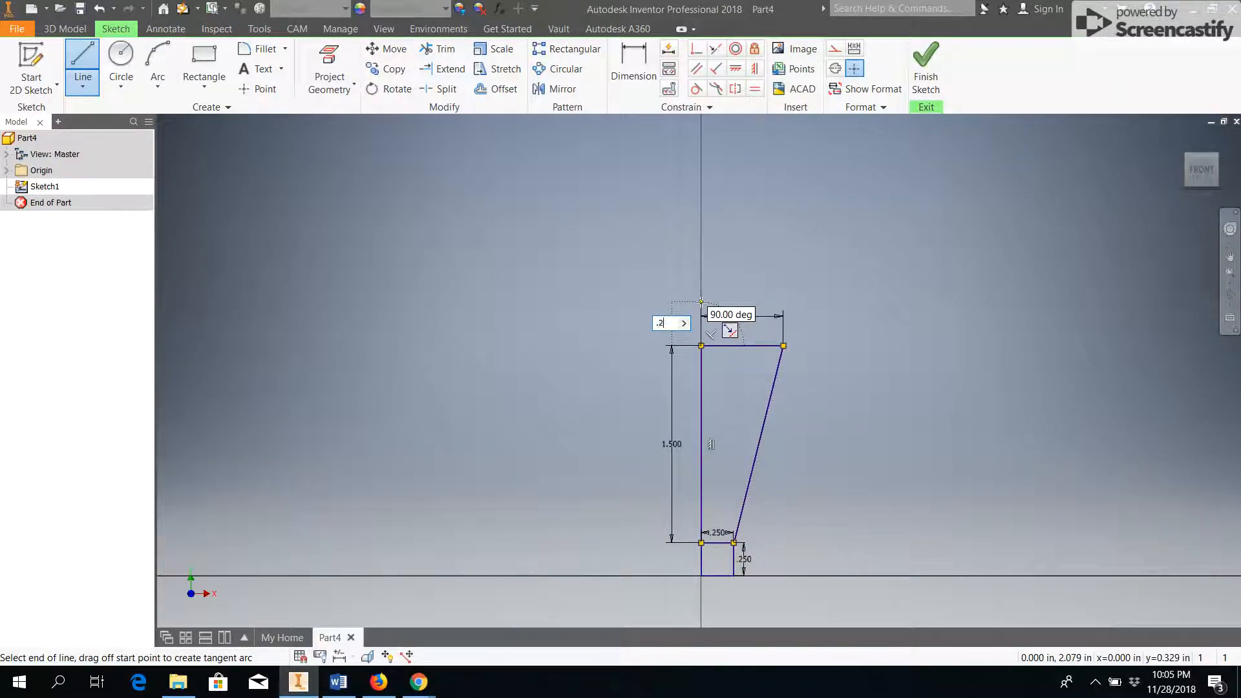
pyautogui.write('.25')
pyautogui.press('Tab')
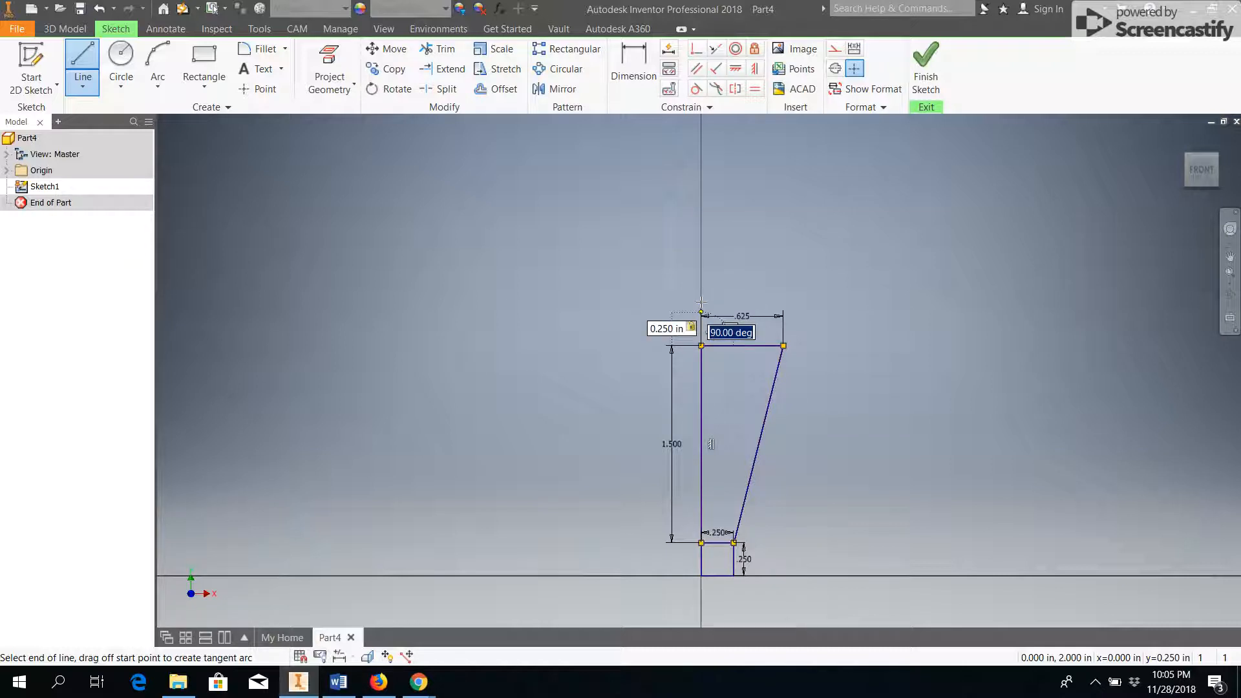
pyautogui.press('Return')
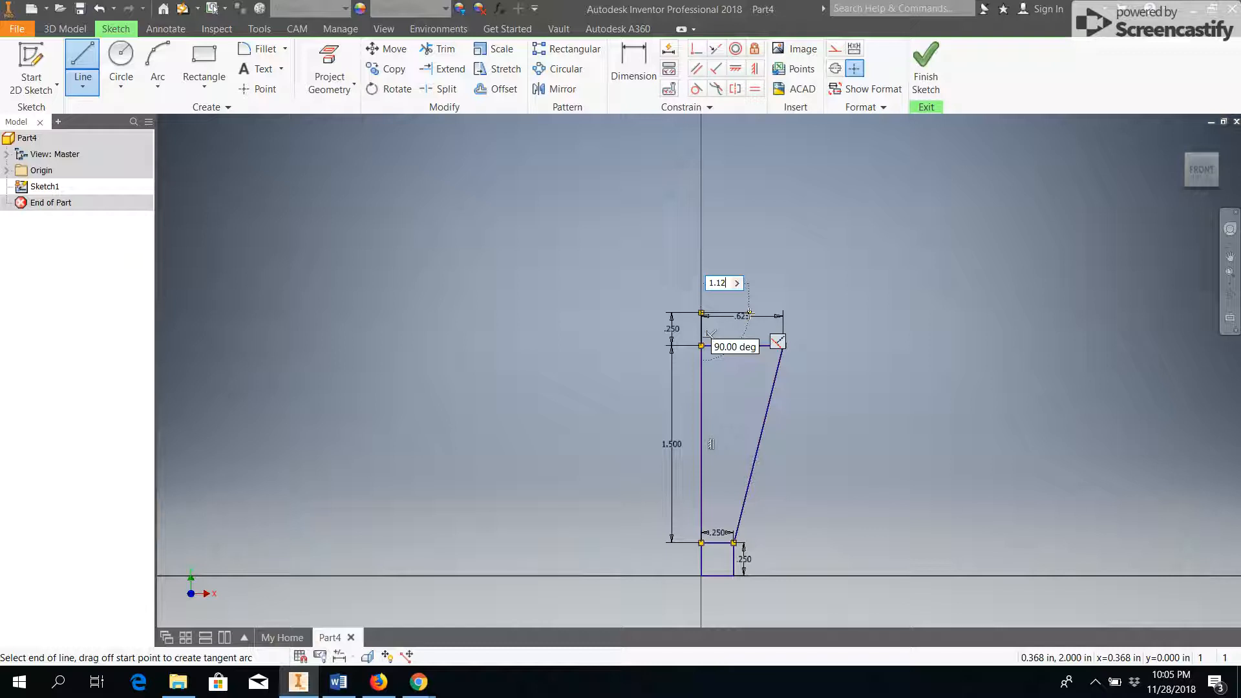
pyautogui.press('Tab')
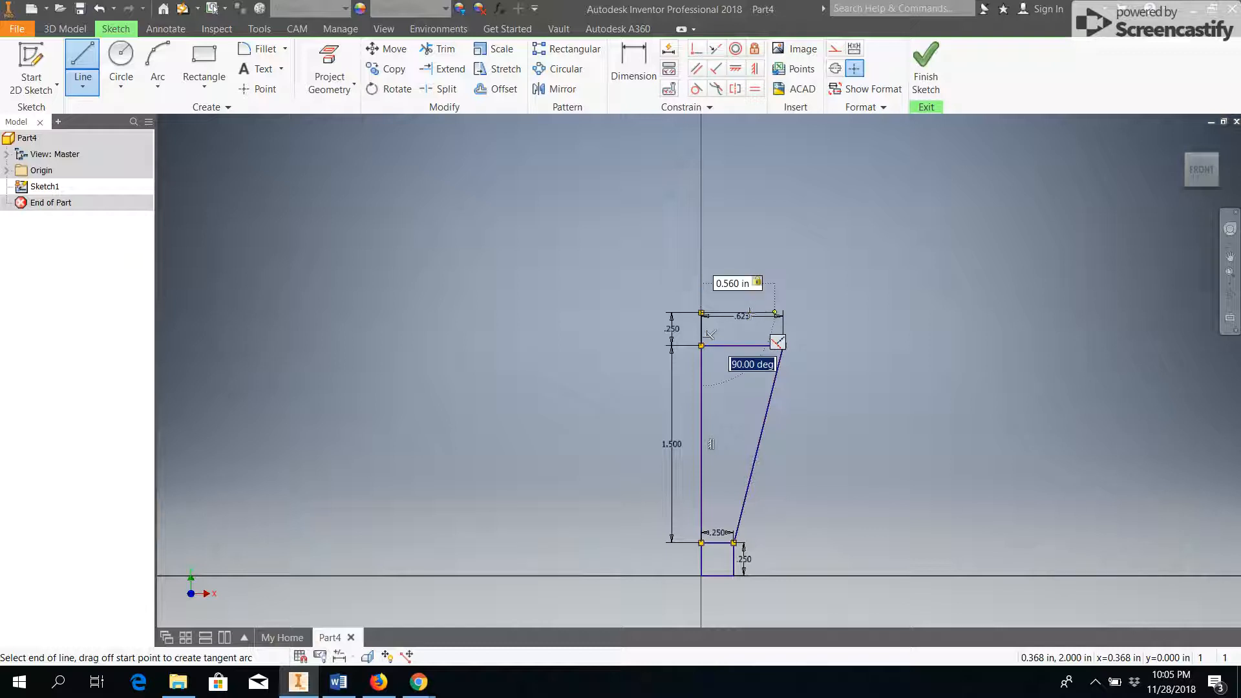
pyautogui.press('Return')
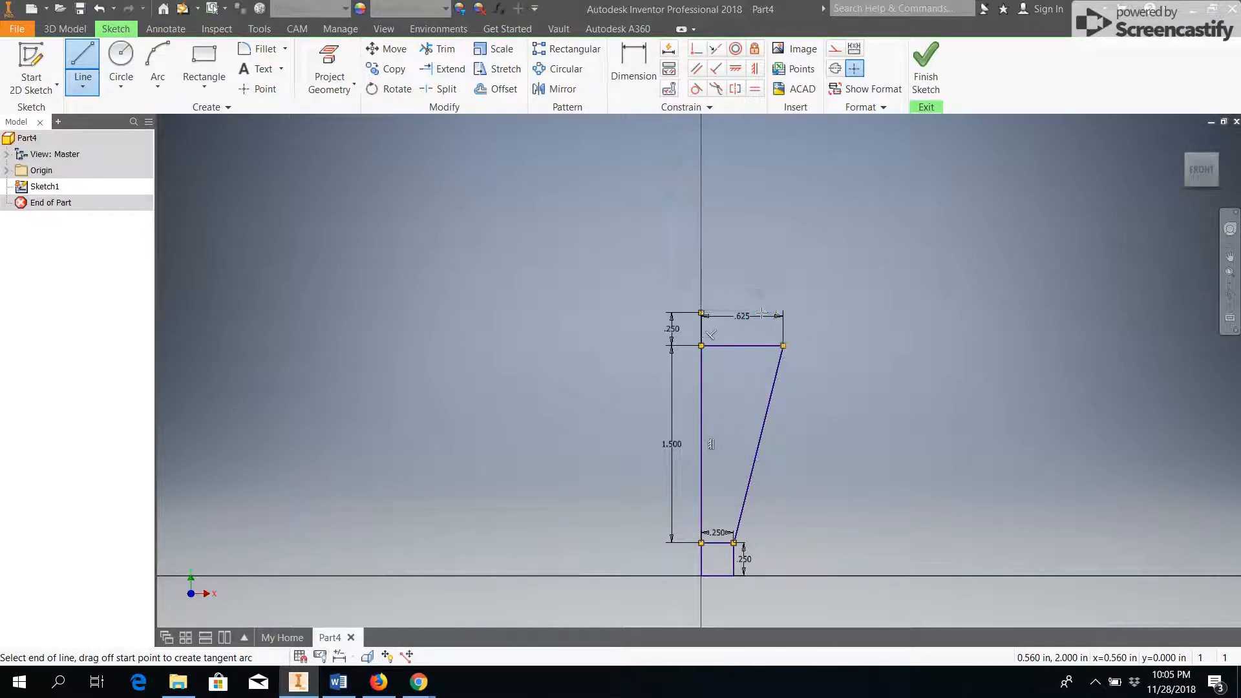
pyautogui.click(784, 345)
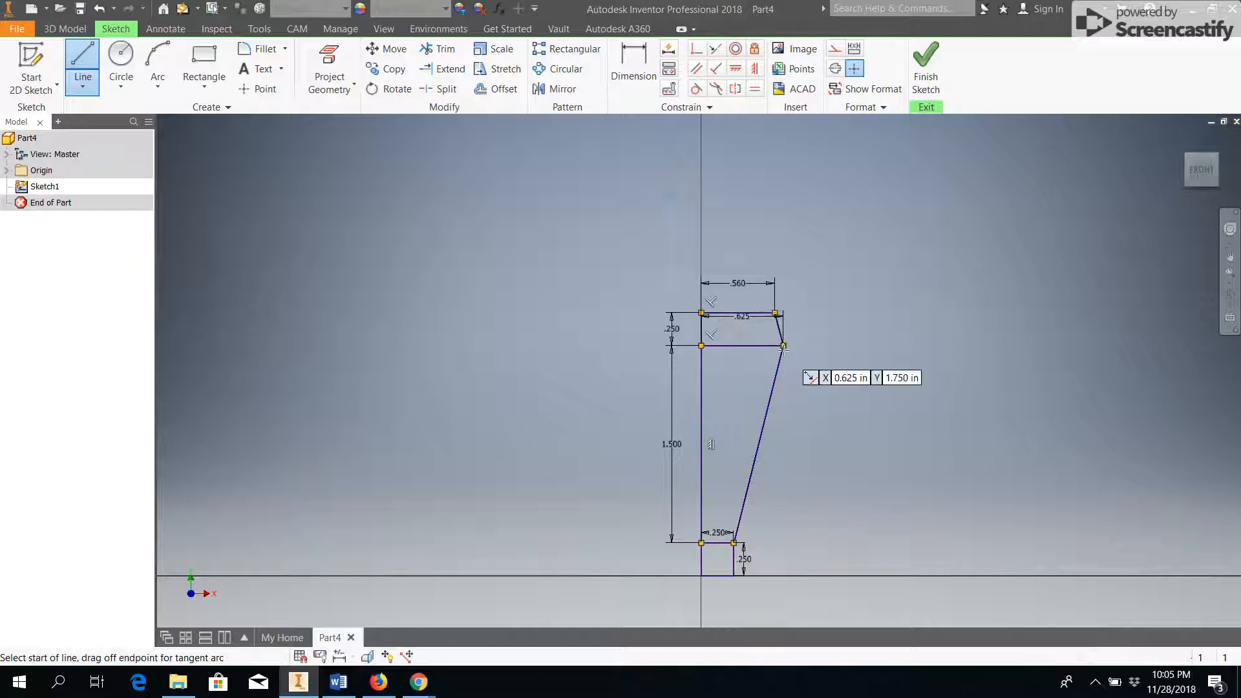
# Finish the sketch and set up a full Revolve of all three profile regions about the 1.5 in vertical line.
pyautogui.click(926, 71)
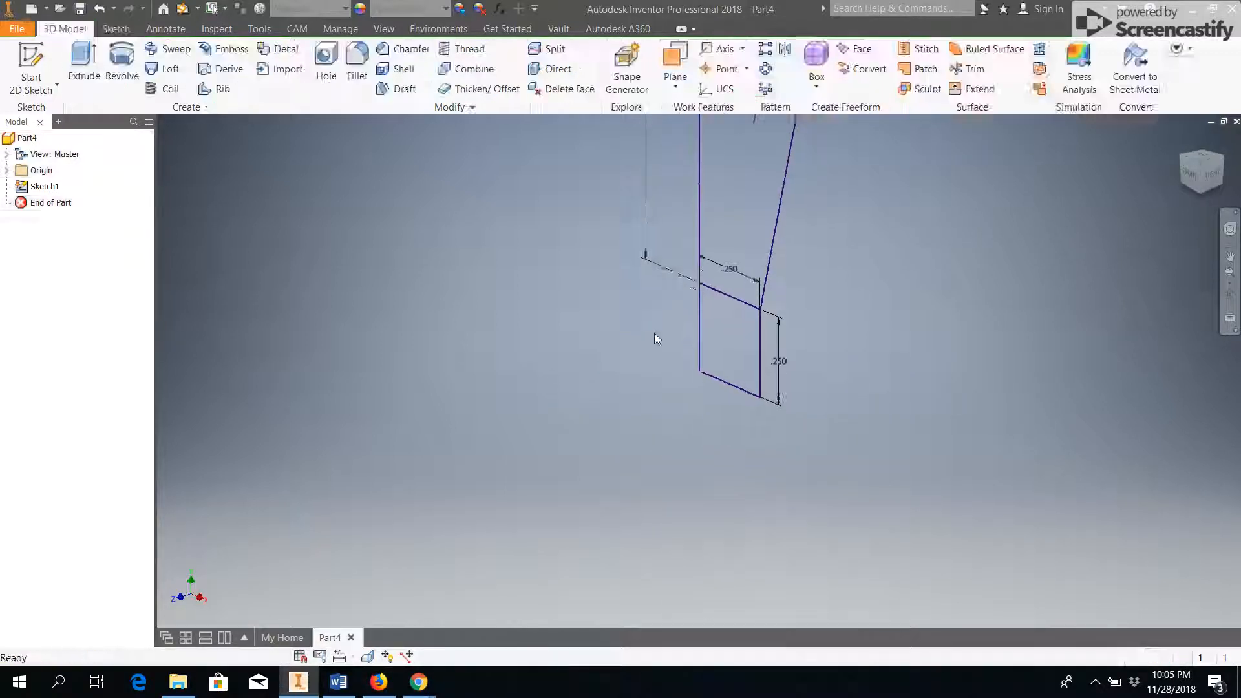
pyautogui.scroll(-3, 626, 457)
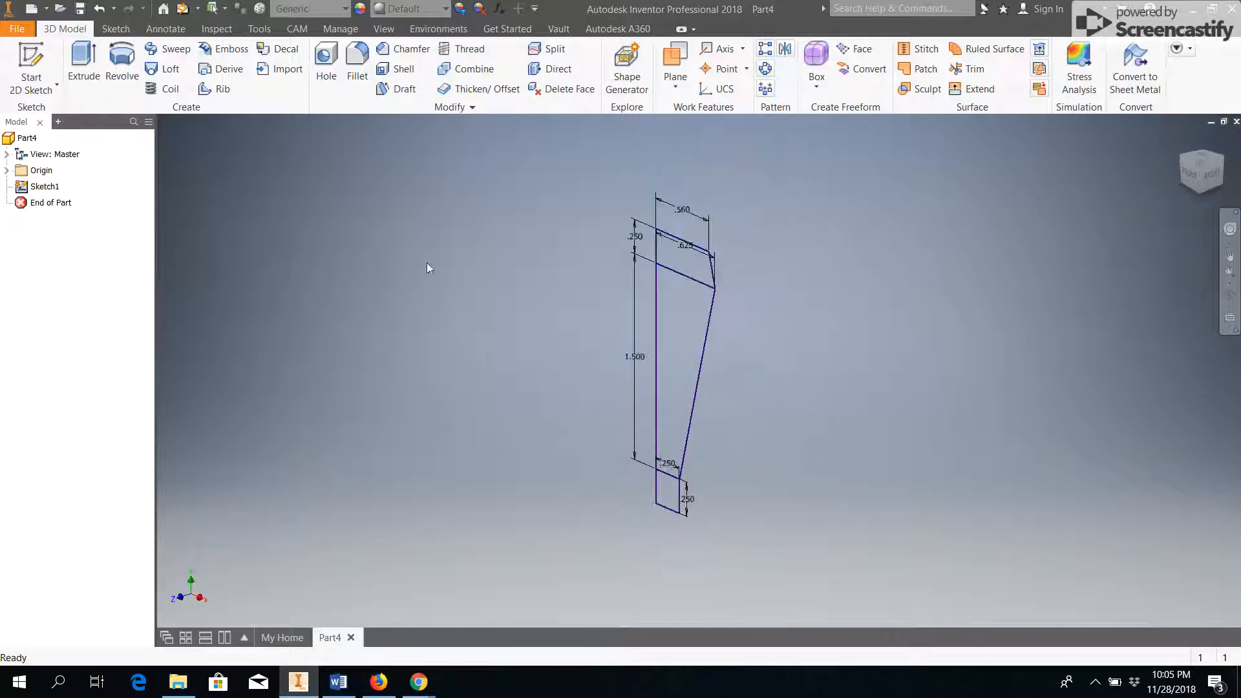
pyautogui.click(121, 65)
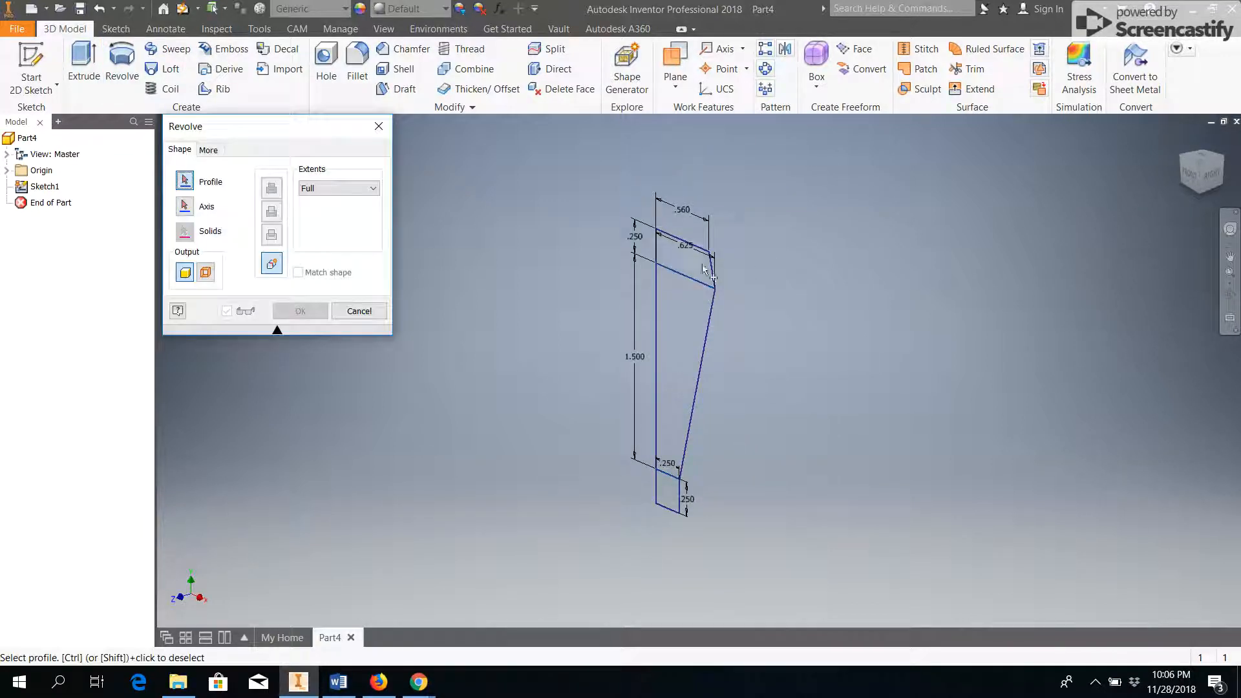
pyautogui.click(690, 322)
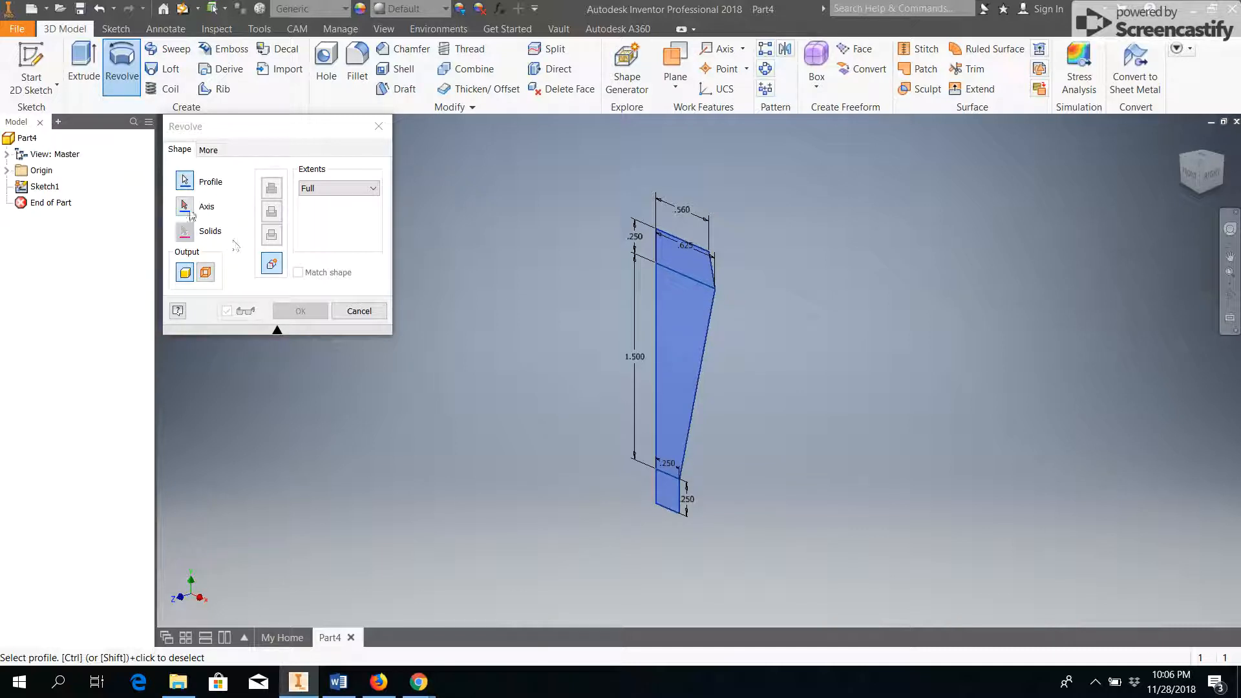
pyautogui.click(186, 208)
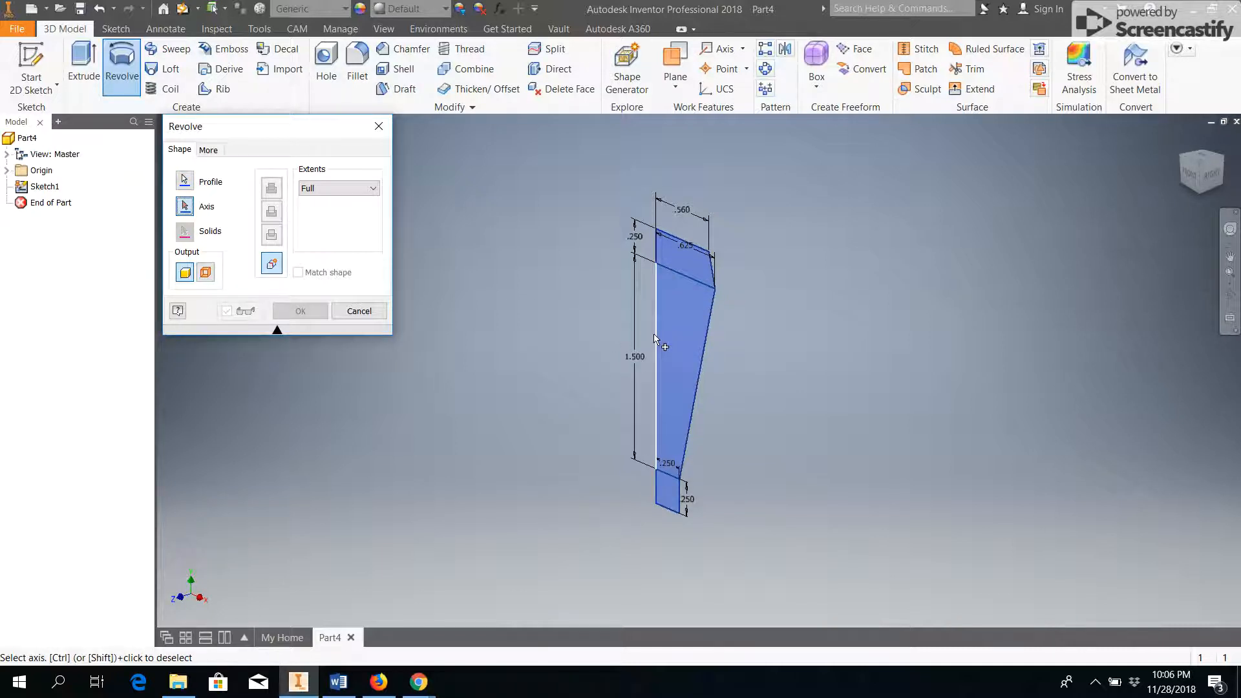
pyautogui.click(655, 338)
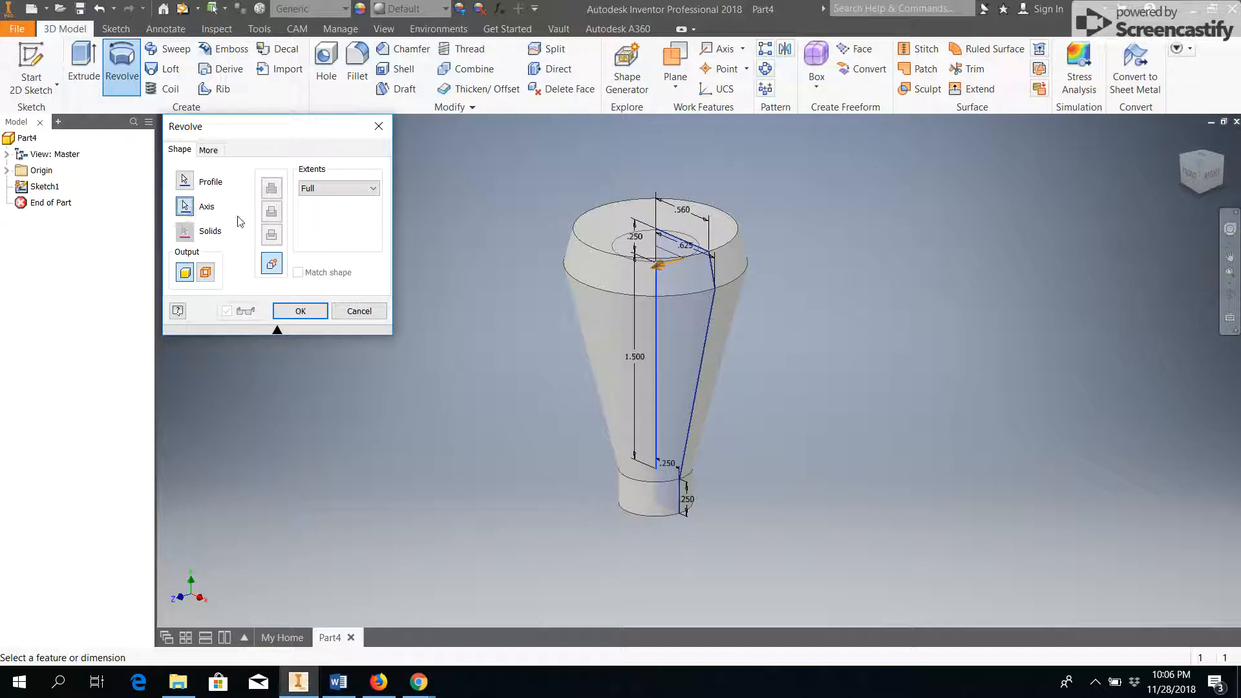
# Try the profile's .56 in top edge and the small rectangle's bottom edge as alternative revolve axes.
pyautogui.click(678, 243)
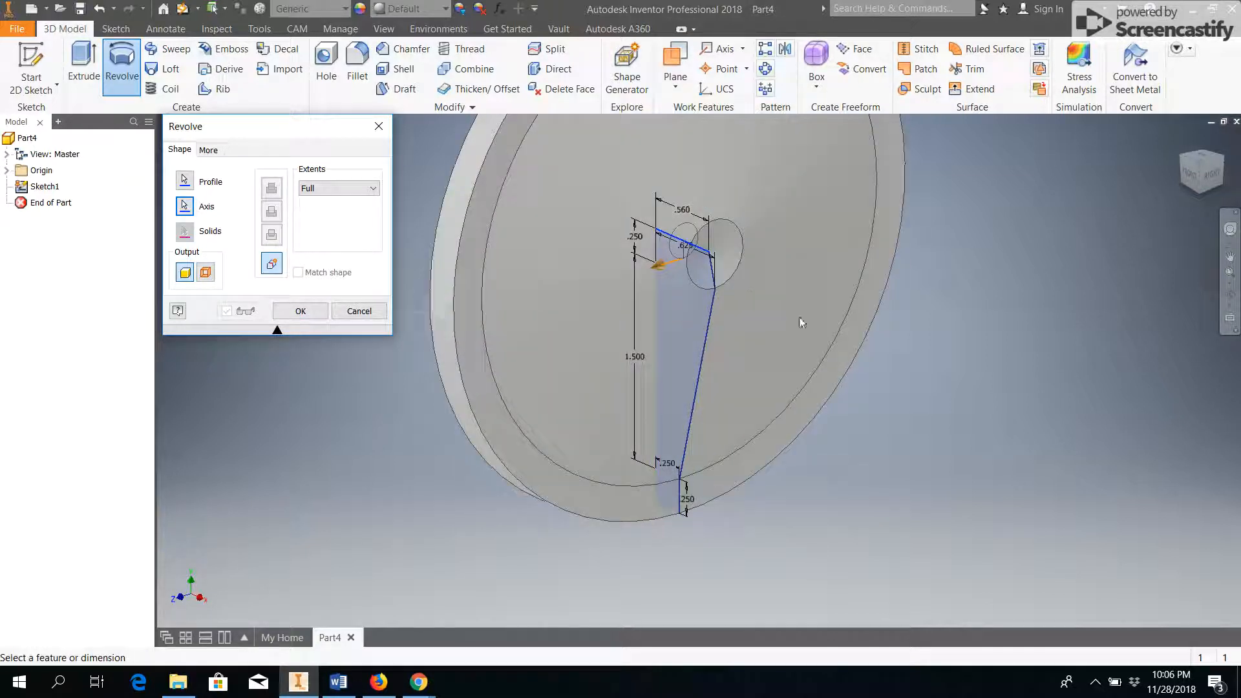
pyautogui.moveTo(779, 442); pyautogui.dragTo(729, 342, button='middle')
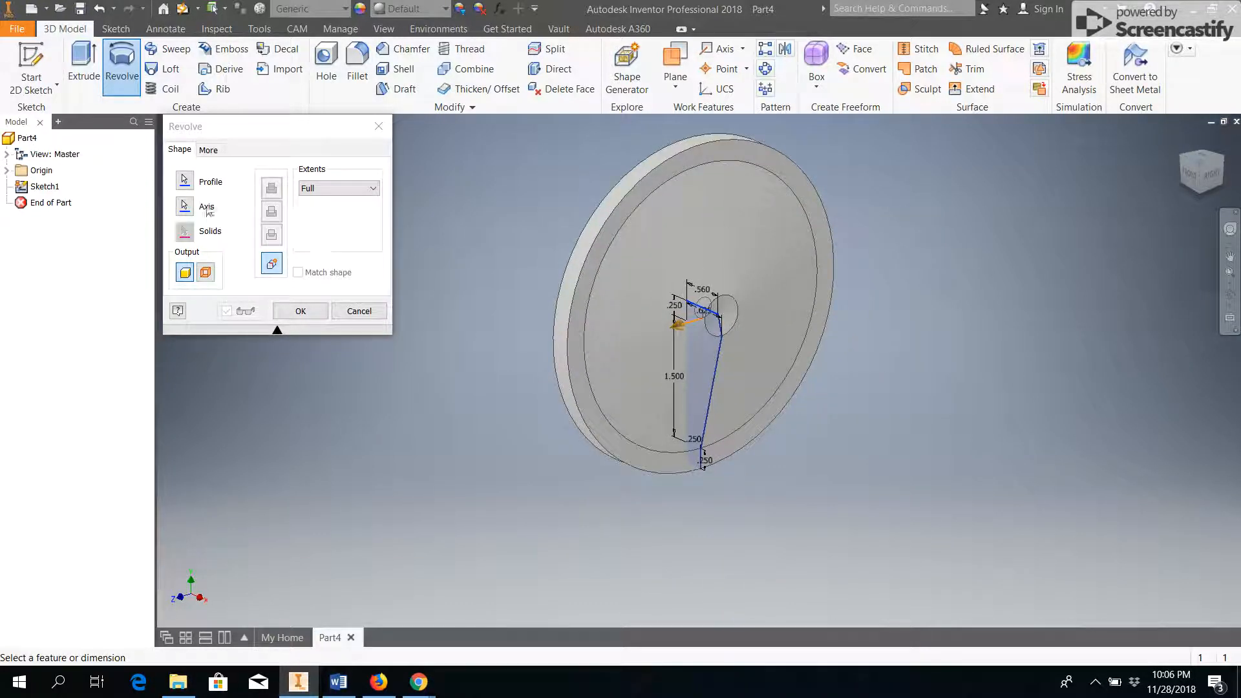
pyautogui.click(184, 206)
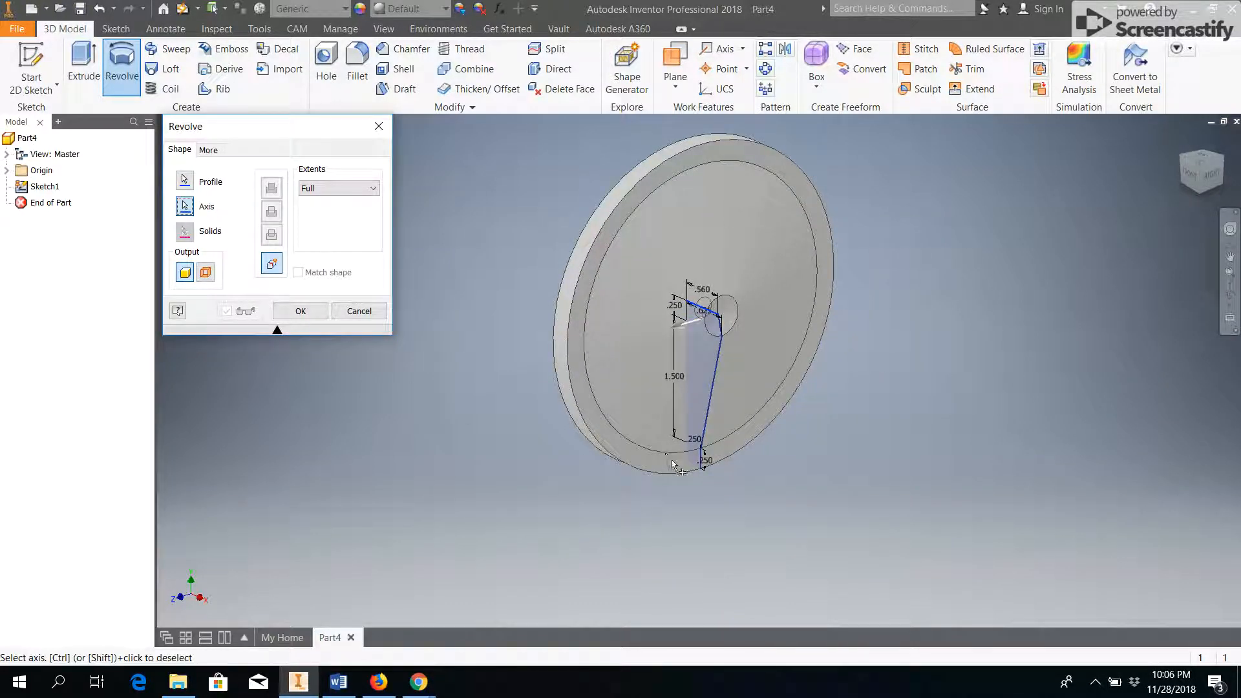
pyautogui.click(698, 471)
pyautogui.moveTo(705, 462)
pyautogui.mouseDown(button='middle')
pyautogui.moveTo(673, 368)
pyautogui.moveTo(754, 336)
pyautogui.moveTo(641, 353)
pyautogui.moveTo(610, 371)
pyautogui.moveTo(607, 352)
pyautogui.moveTo(522, 379)
pyautogui.moveTo(455, 351)
pyautogui.mouseUp(button='middle')
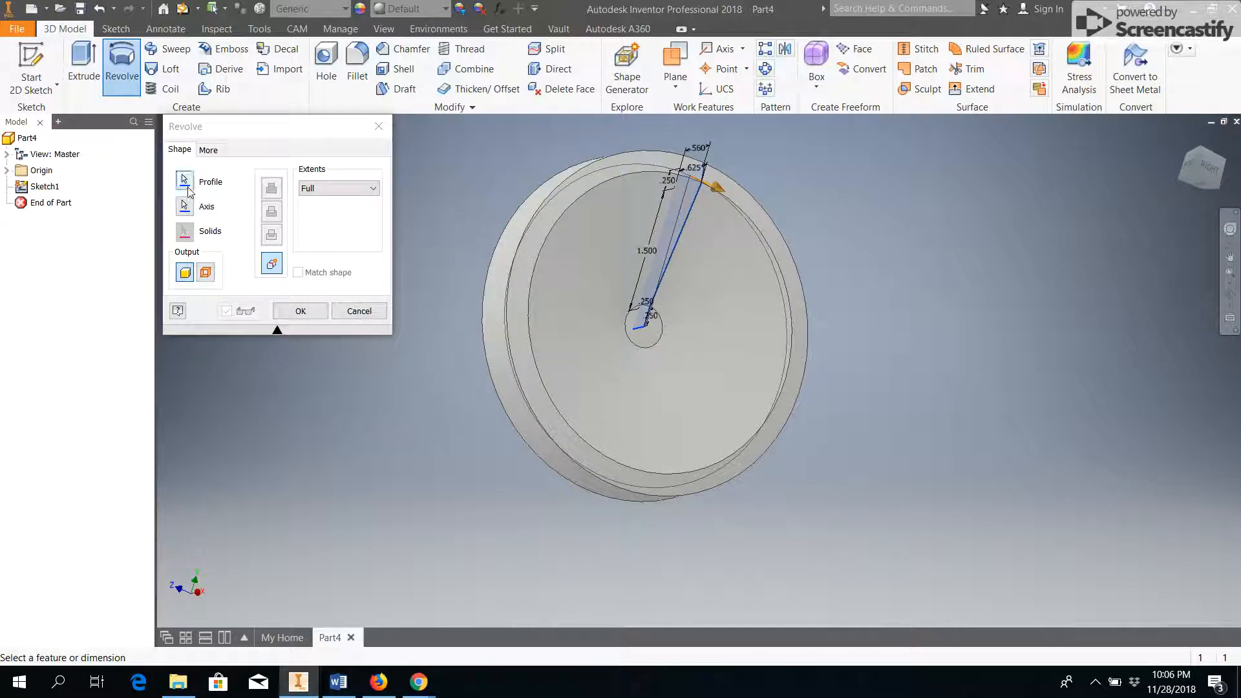
# Reselect the long vertical line as the axis and complete the full Revolve of the profile.
pyautogui.click(184, 206)
pyautogui.keyDown('shift'); pyautogui.moveTo(471, 346); pyautogui.dragTo(594, 356, button='middle'); pyautogui.keyUp('shift')
pyautogui.click(640, 278)
pyautogui.moveTo(669, 294)
pyautogui.keyDown('shift'); pyautogui.mouseDown(button='middle')
pyautogui.moveTo(687, 305)
pyautogui.moveTo(574, 318)
pyautogui.moveTo(407, 295)
pyautogui.moveTo(362, 323)
pyautogui.mouseUp(button='middle'); pyautogui.keyUp('shift')
pyautogui.click(308, 315)
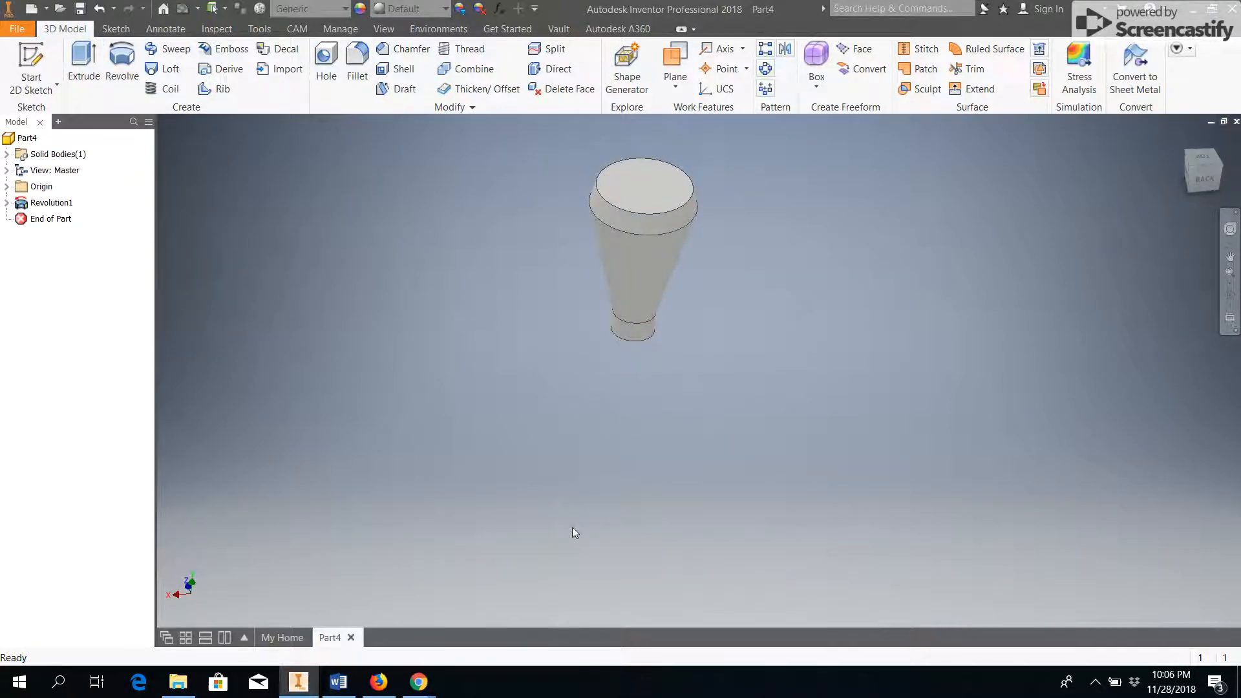
pyautogui.moveTo(418, 682)
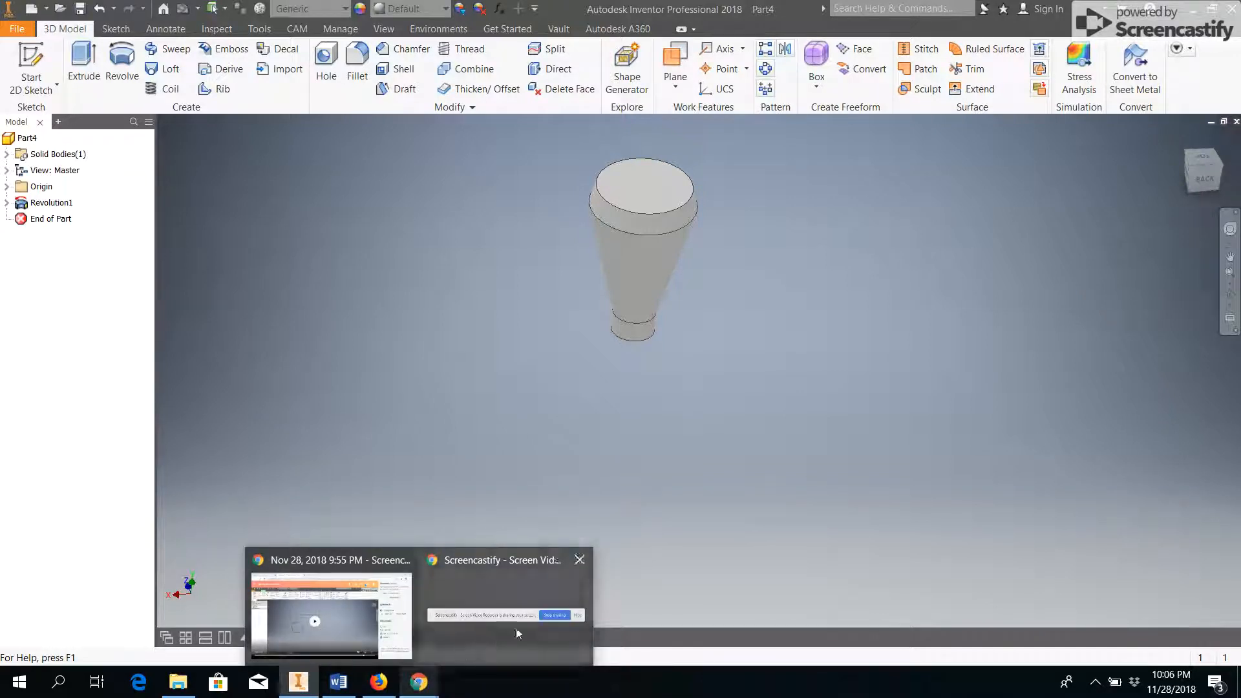